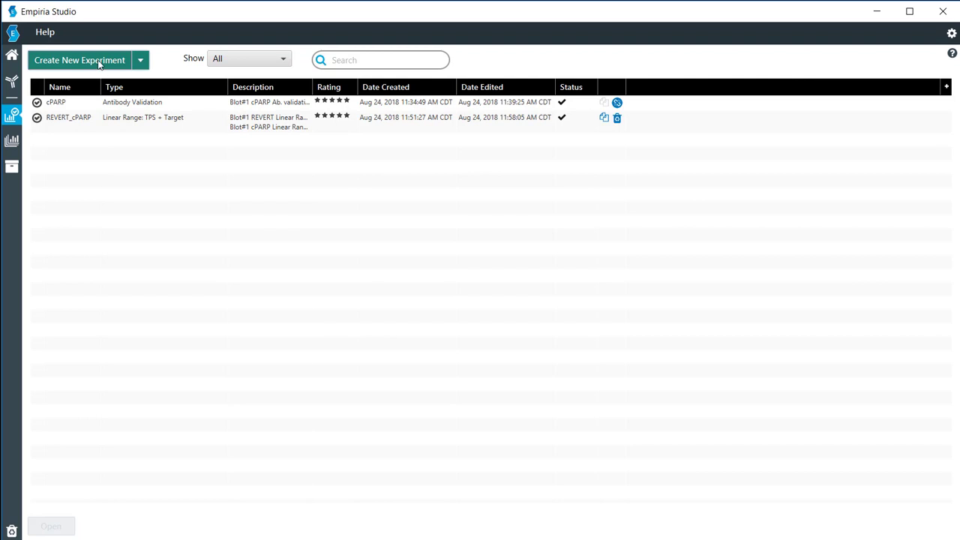
Create a new housekeeping protein validation experiment that uses a total protein stain as the reference
click(100, 63)
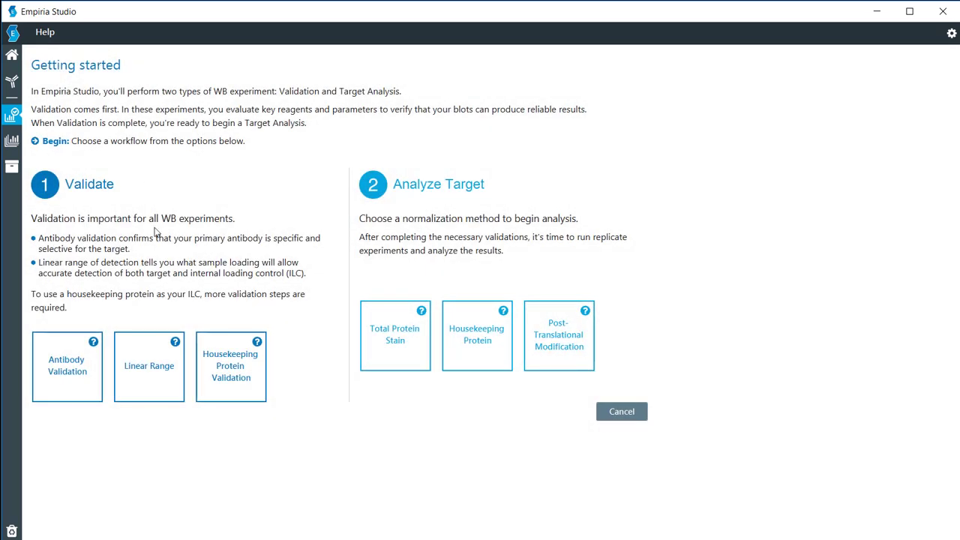
click(231, 380)
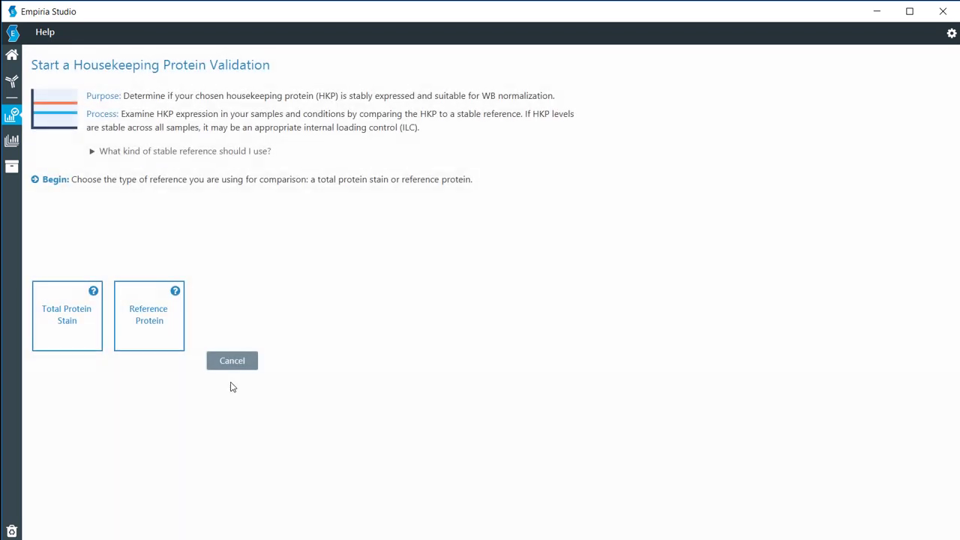
click(79, 313)
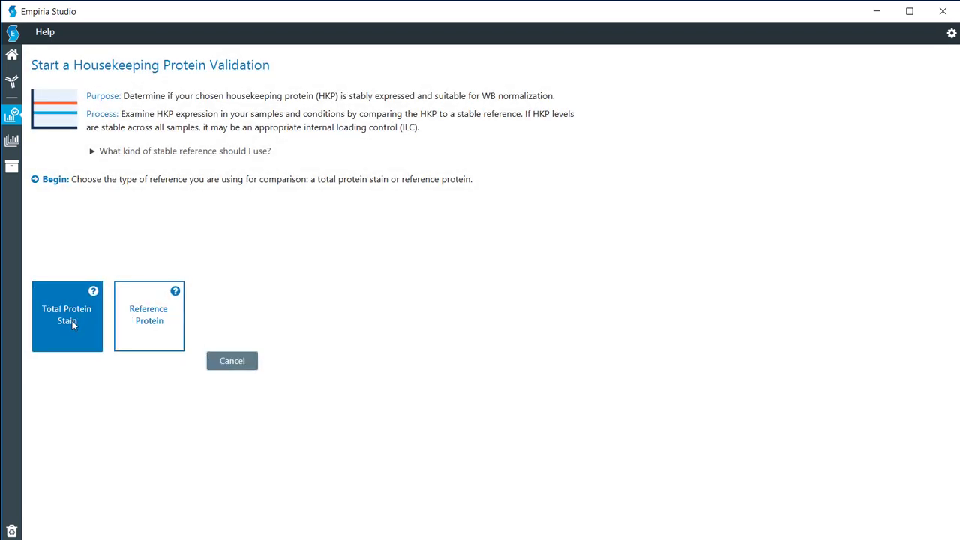
click(72, 321)
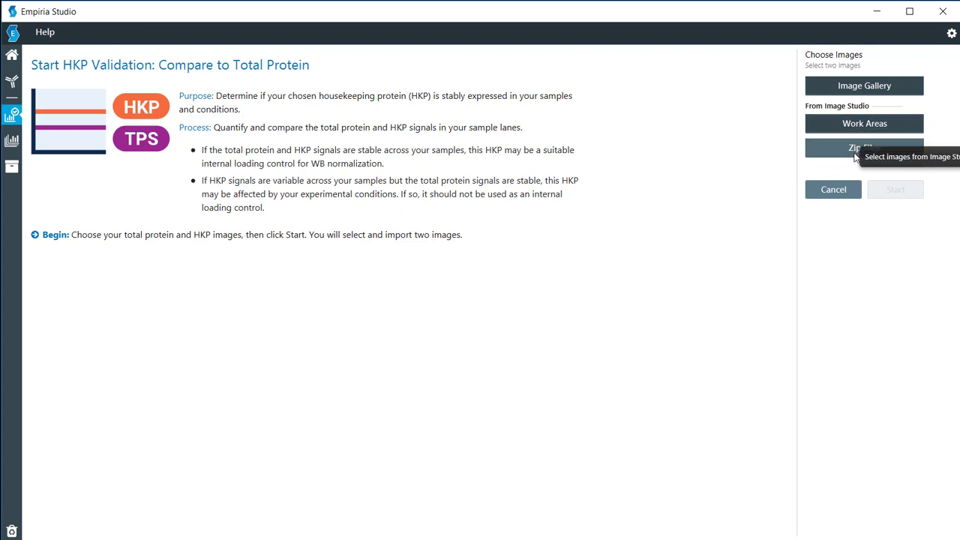
Choose images 0004528_12 (channel 700) and 0000466_06 (channel 800) from the image gallery and start the validation
click(870, 87)
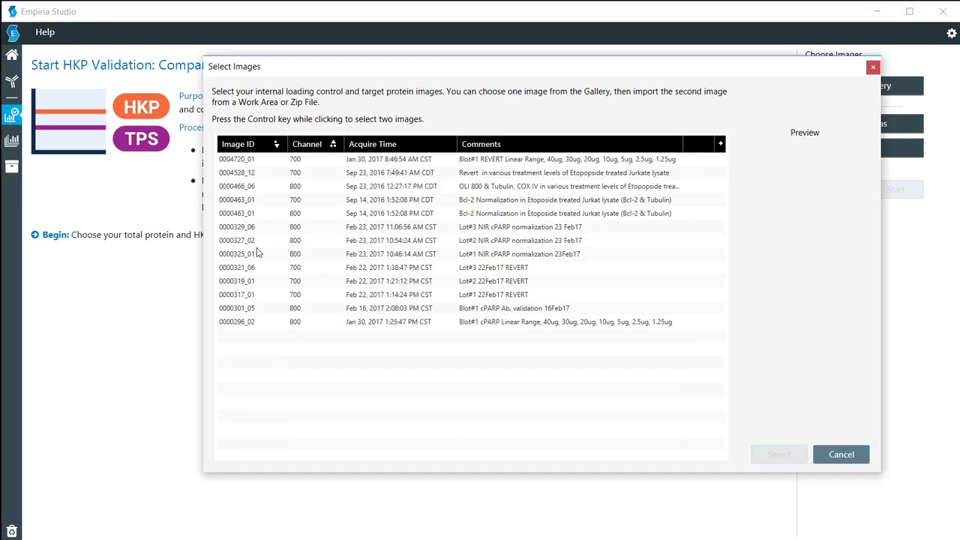
click(251, 174)
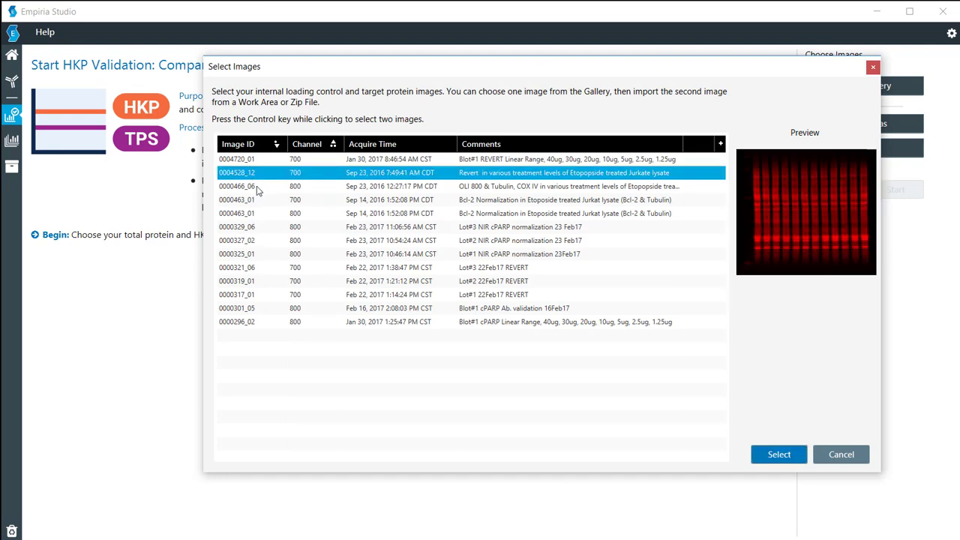
ctrl+click(259, 187)
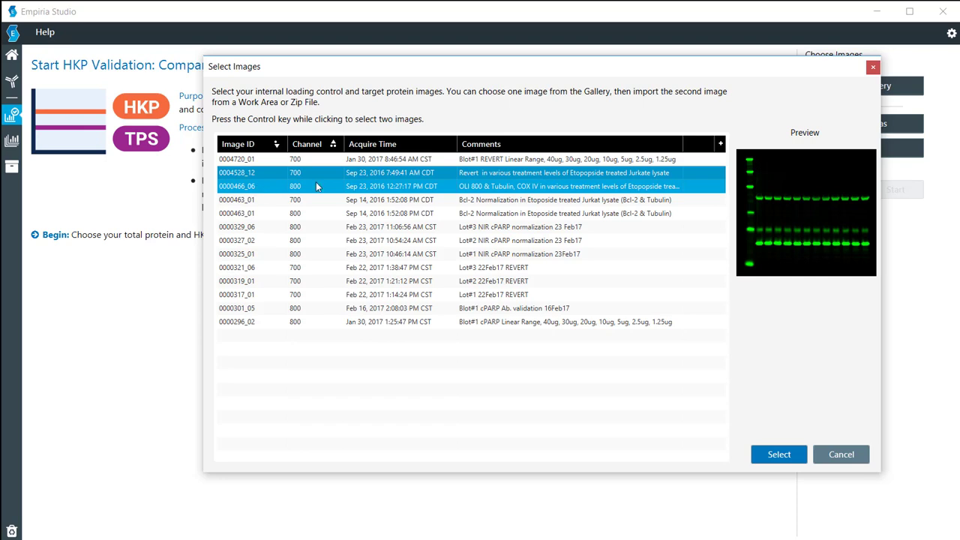
click(778, 454)
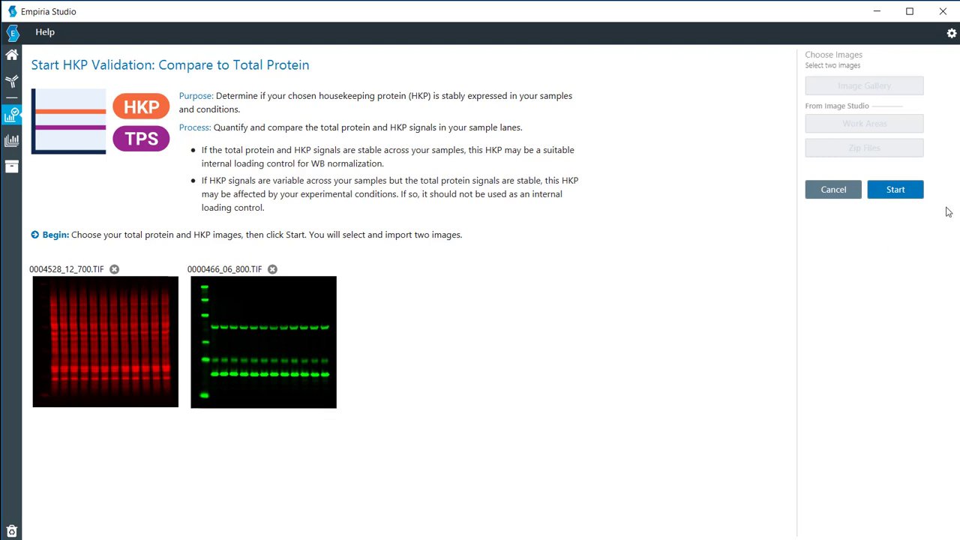
click(895, 190)
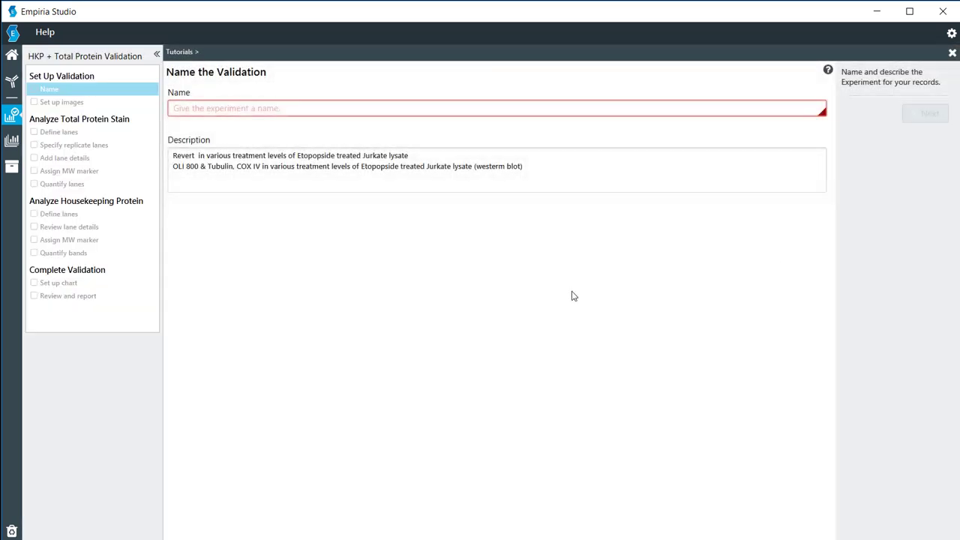
Name the validation REVERT_Tubulin and proceed to setting up the images
click(262, 109)
text(REVERT)
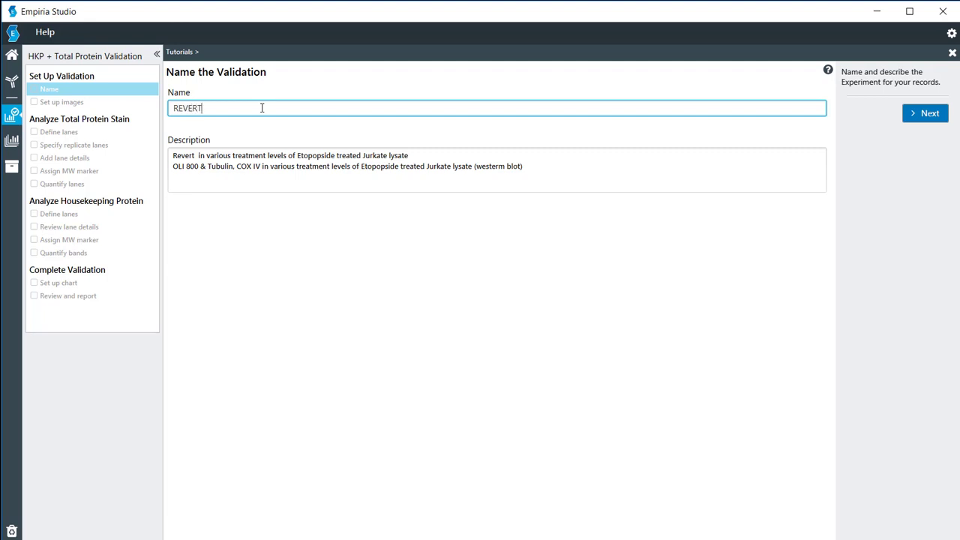
text(_Tubulin)
click(928, 112)
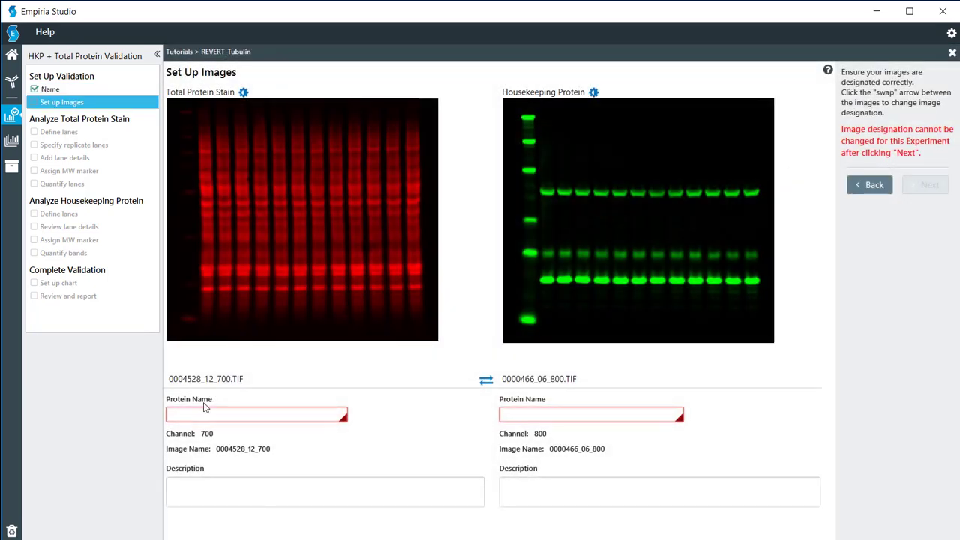
Set the total protein stain's protein name to REVERT and the housekeeping protein's to Tubulin, and proceed to lane definition
click(200, 413)
text(REVERT)
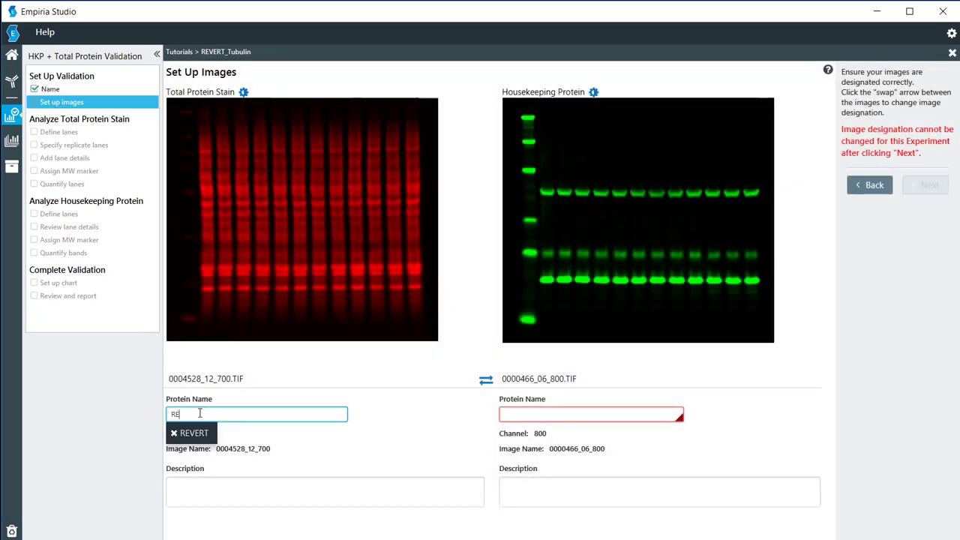
click(561, 416)
text(Tubulin)
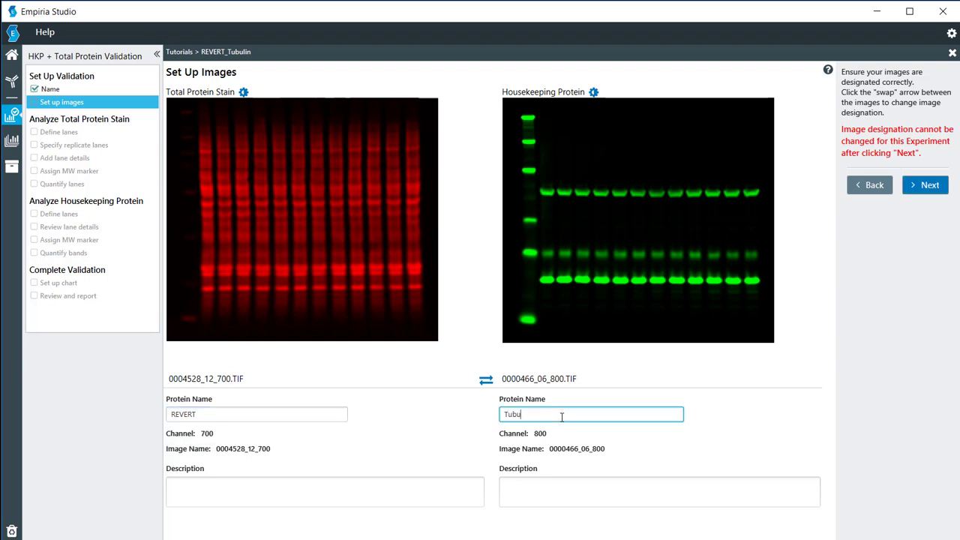
click(916, 186)
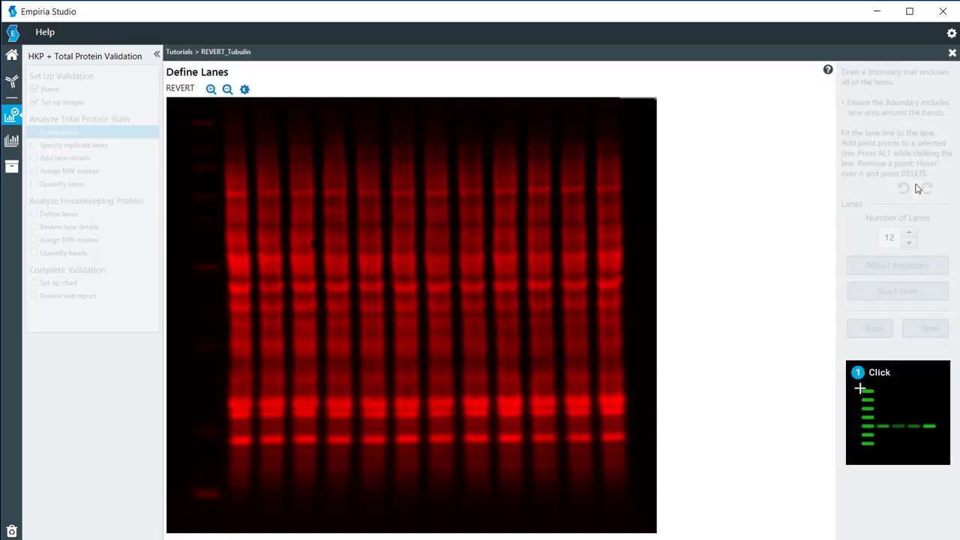
Display the REVERT image in grayscale with dark bands on white, lower the display maximum to 553, and save
click(245, 90)
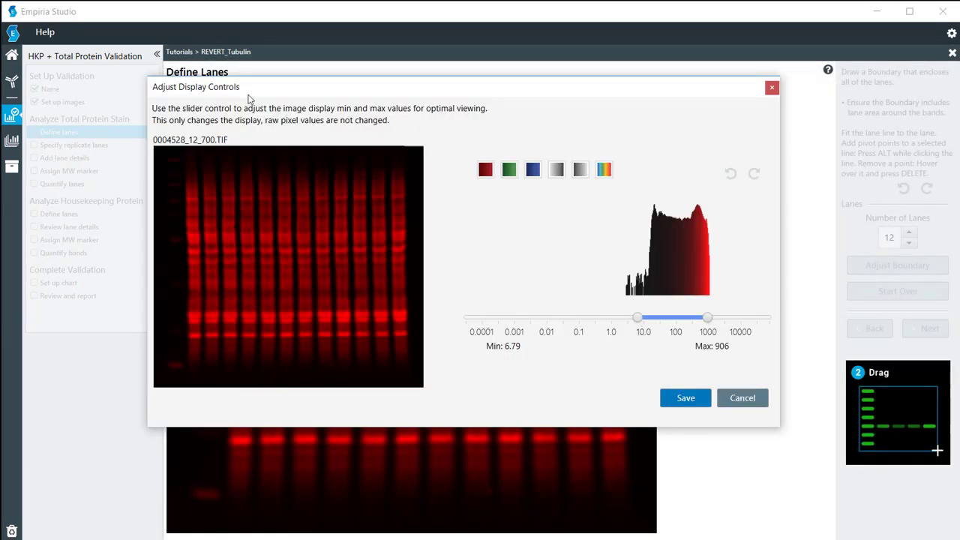
click(555, 170)
drag(710, 321, 702, 318)
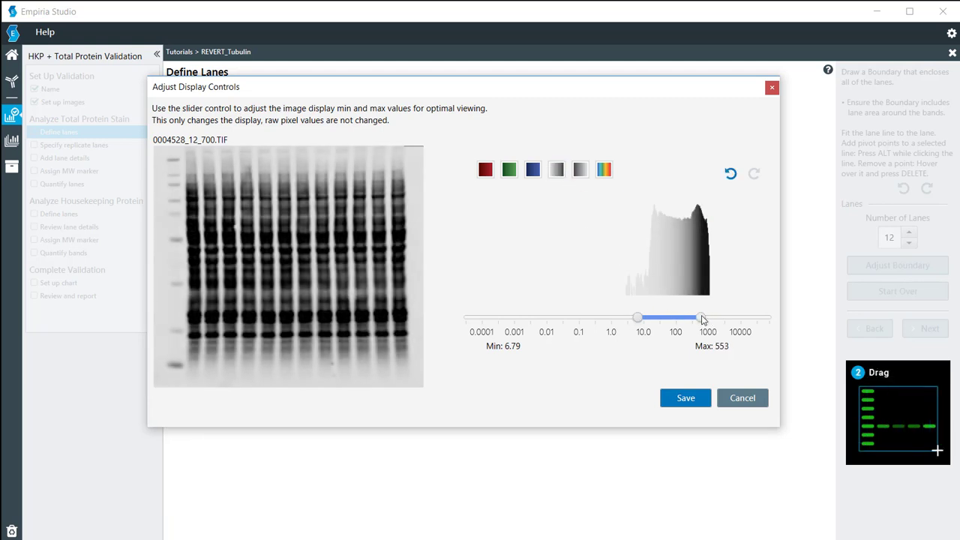
click(690, 400)
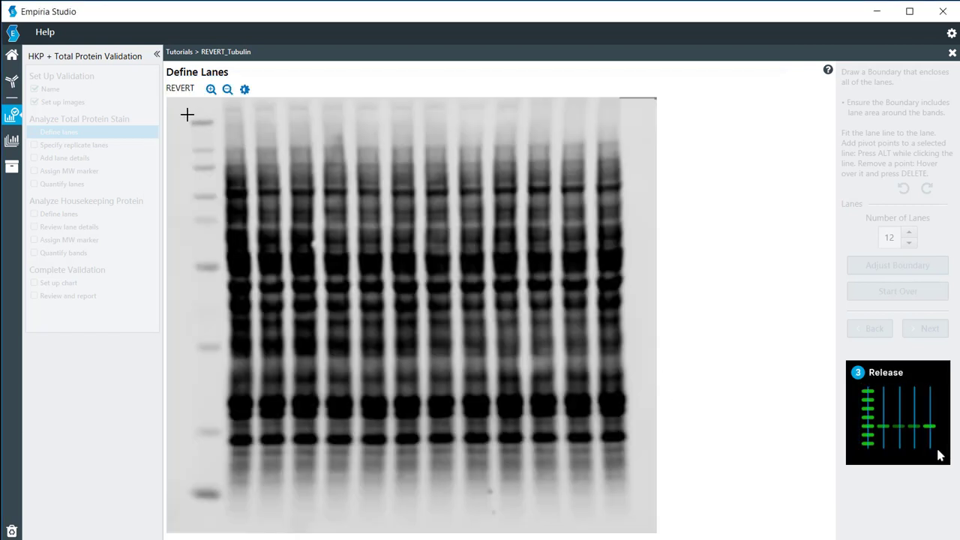
Define 13 lanes on the REVERT image within a boundary enclosing all lanes, with both side edges nudged slightly inward
drag(188, 114, 630, 507)
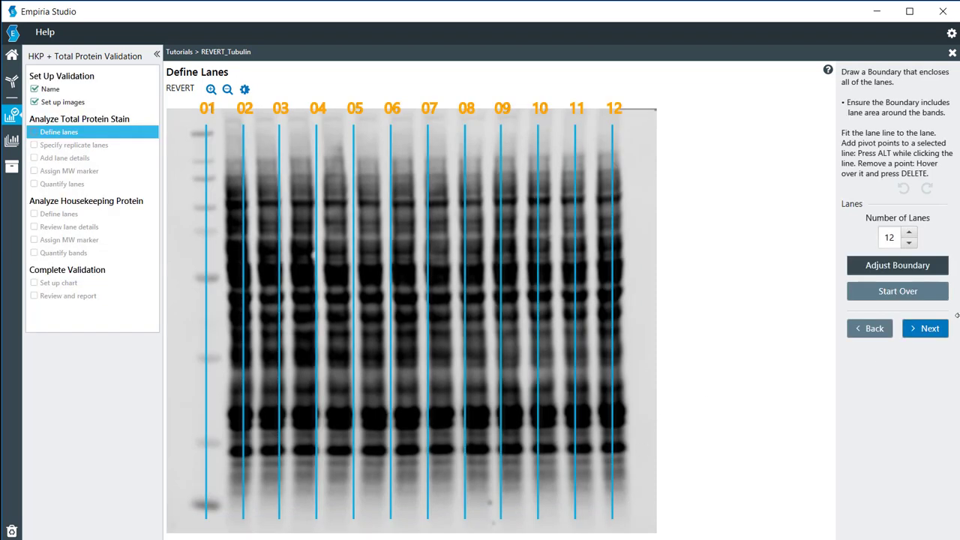
click(908, 232)
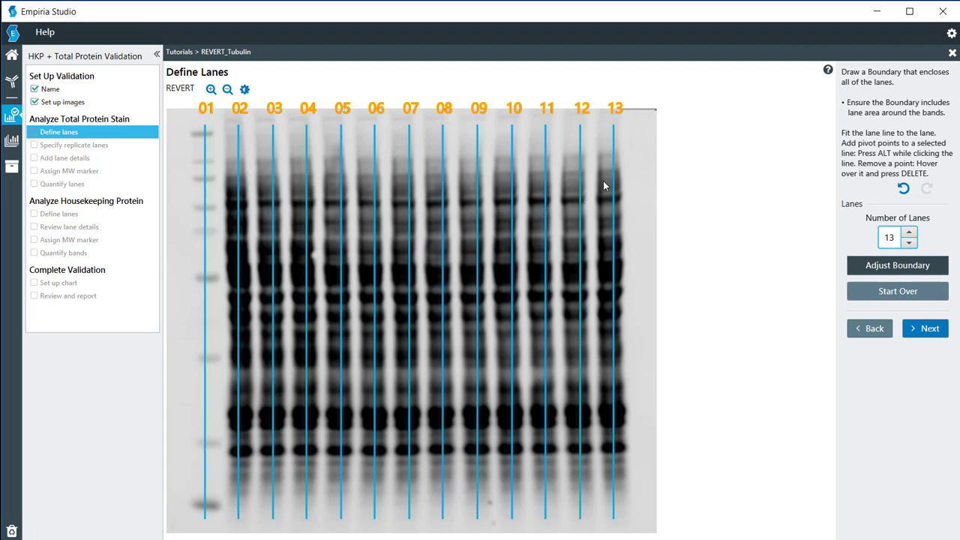
click(855, 264)
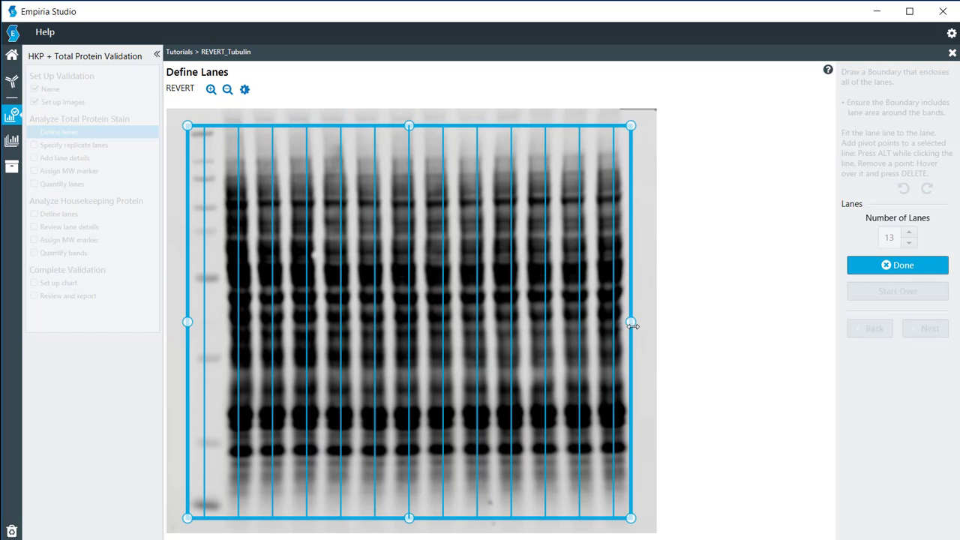
drag(630, 322, 629, 324)
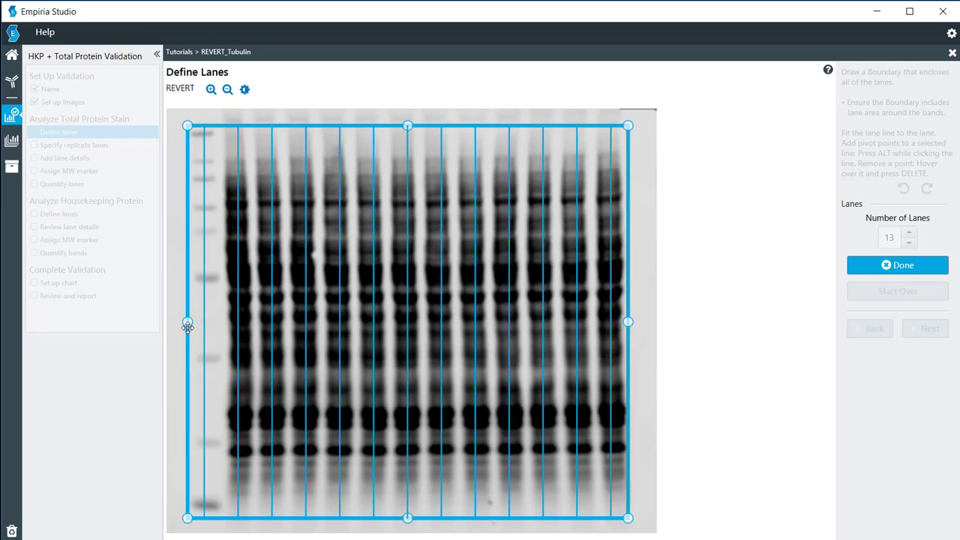
drag(188, 326, 189, 325)
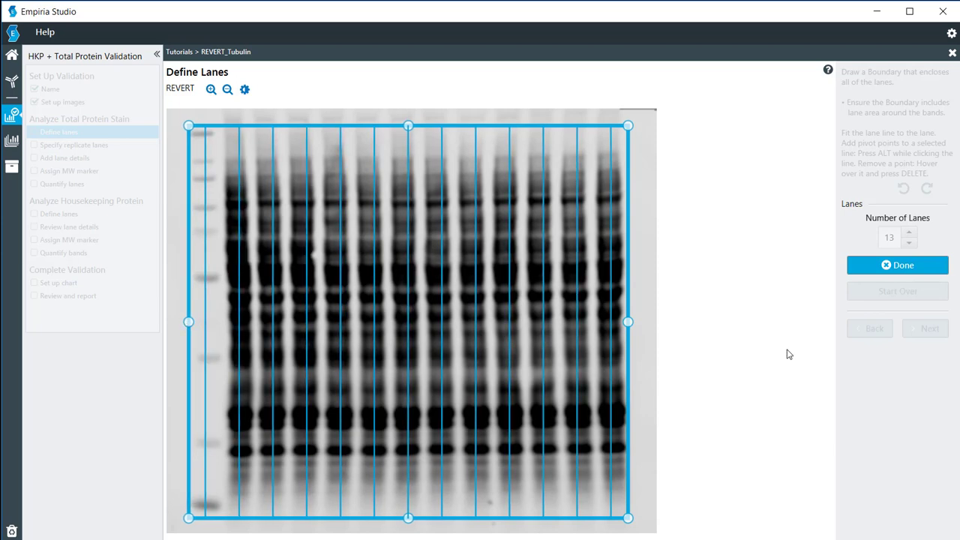
click(923, 277)
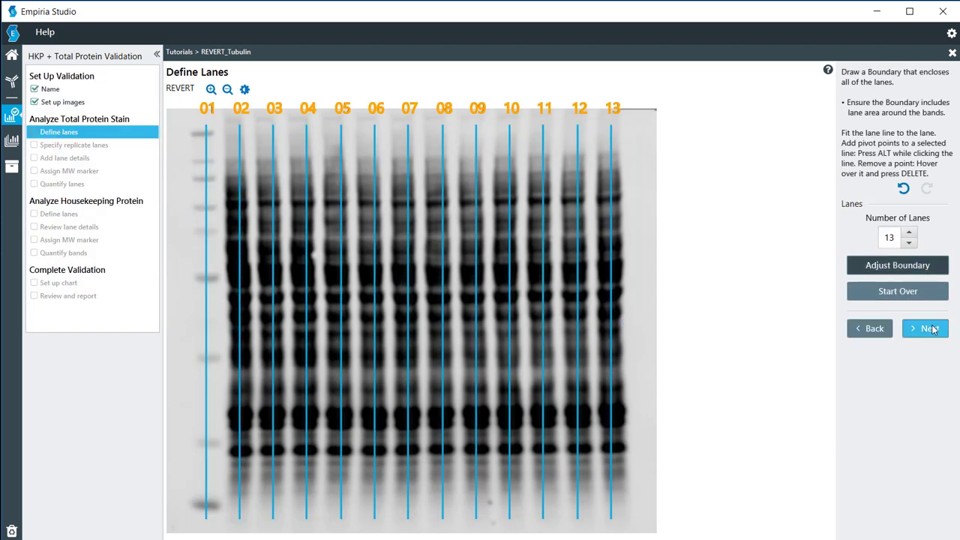
click(931, 329)
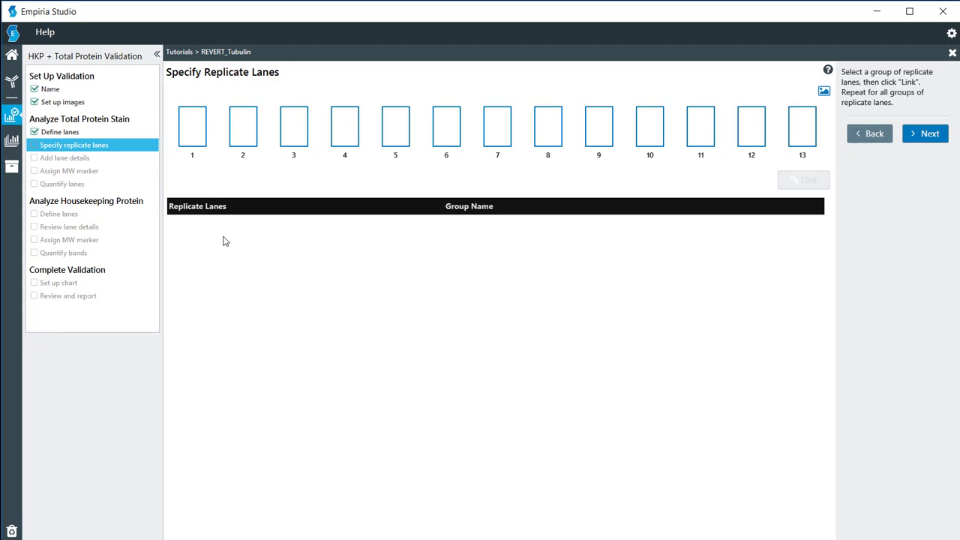
Link lanes 2, 3 and 4 as one replicate group and lanes 5, 6 and 7 as another
click(252, 129)
click(293, 133)
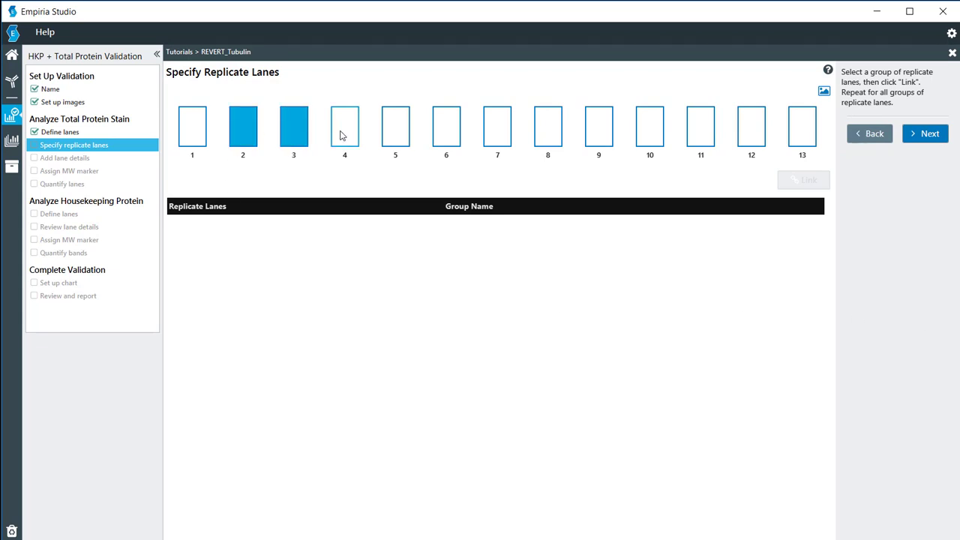
click(343, 136)
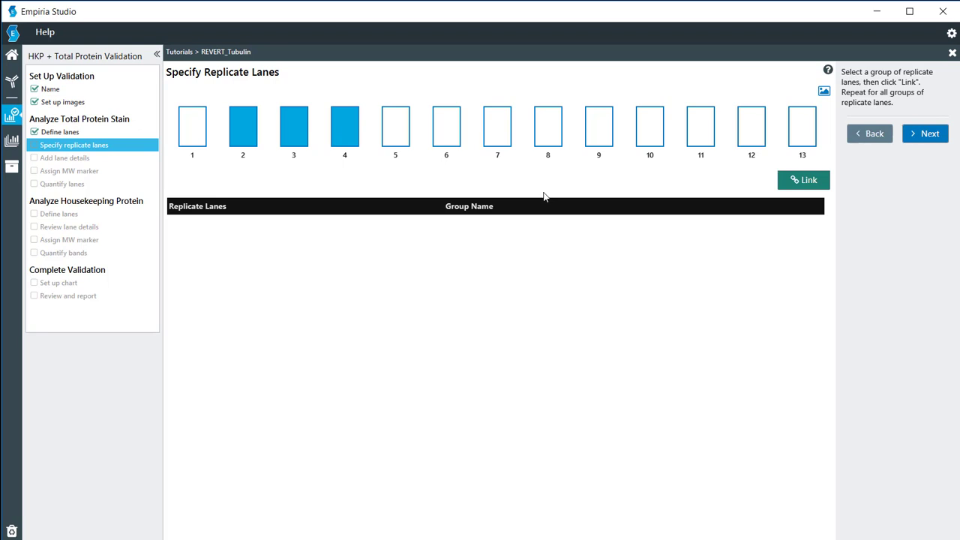
click(806, 180)
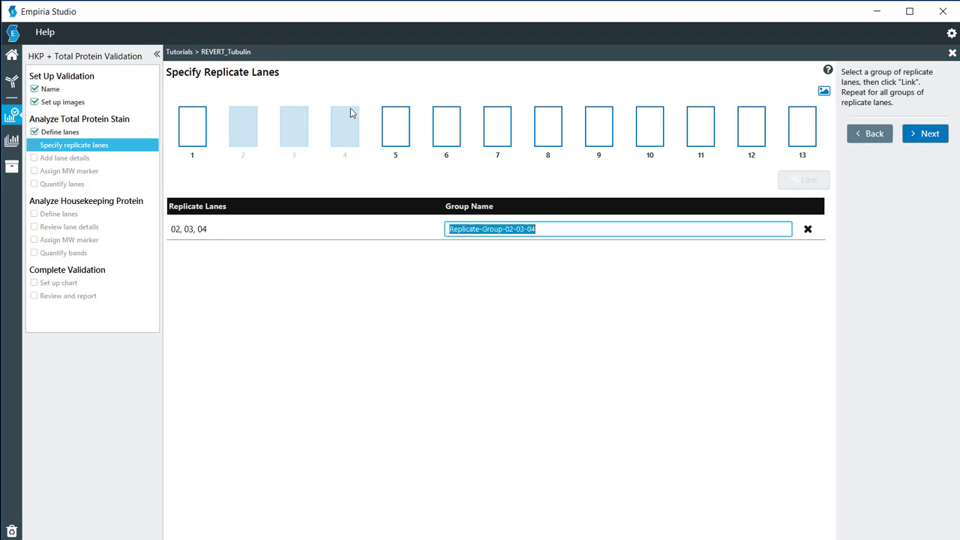
click(405, 129)
click(459, 137)
click(511, 139)
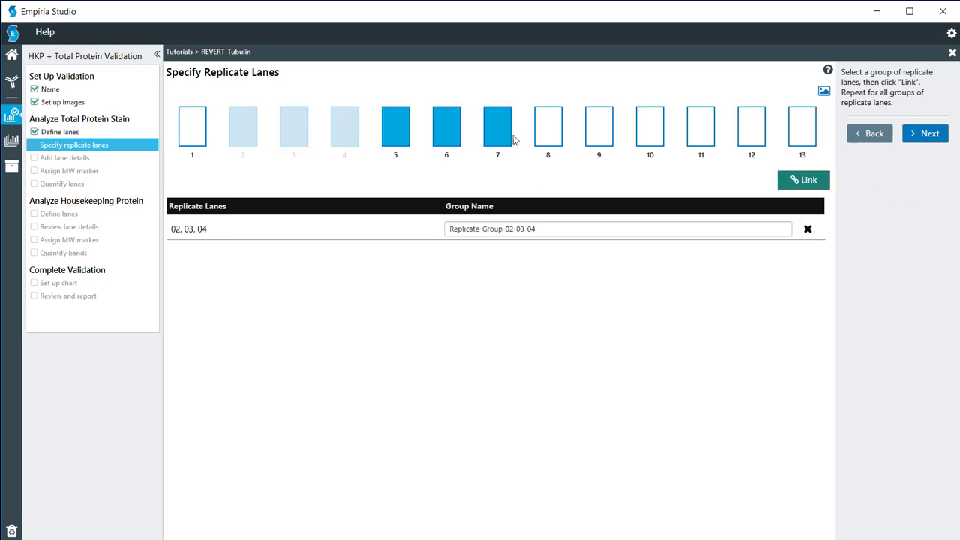
click(795, 185)
Link lanes 8, 9 and 10 as one replicate group and lanes 11, 12 and 13 as another
click(557, 133)
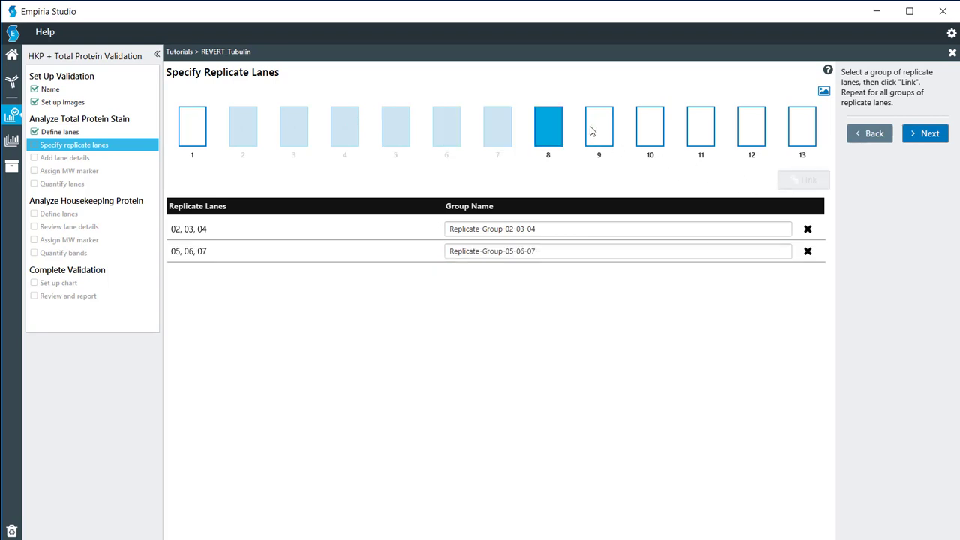
click(597, 127)
click(649, 132)
click(804, 180)
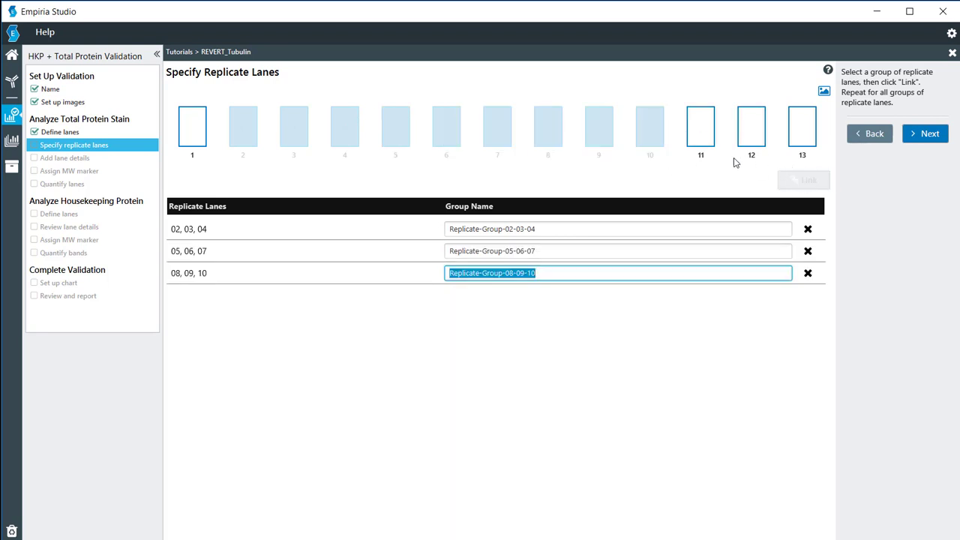
click(707, 132)
click(759, 137)
click(803, 147)
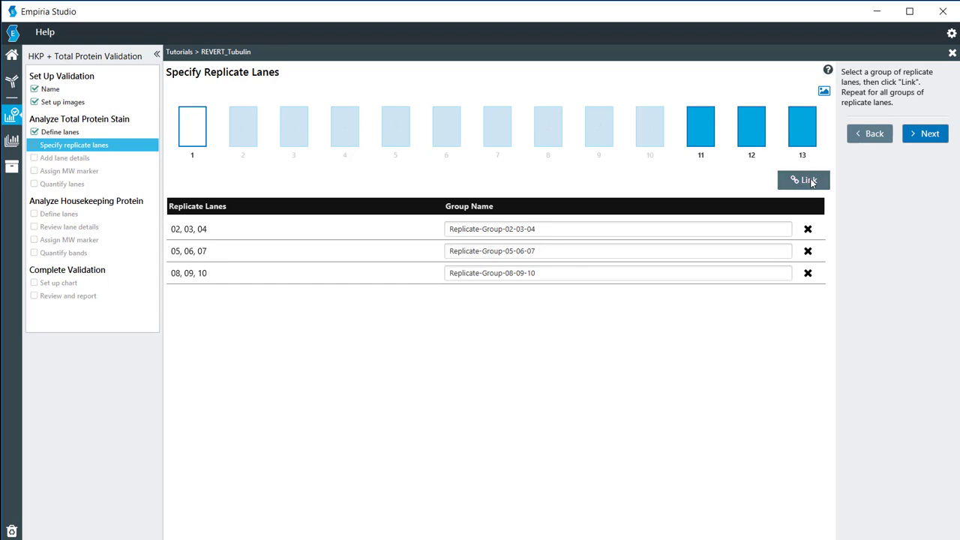
click(808, 181)
Name the replicate group of lanes 02, 03, 04 "Jukat lysate - untreated"
click(552, 230)
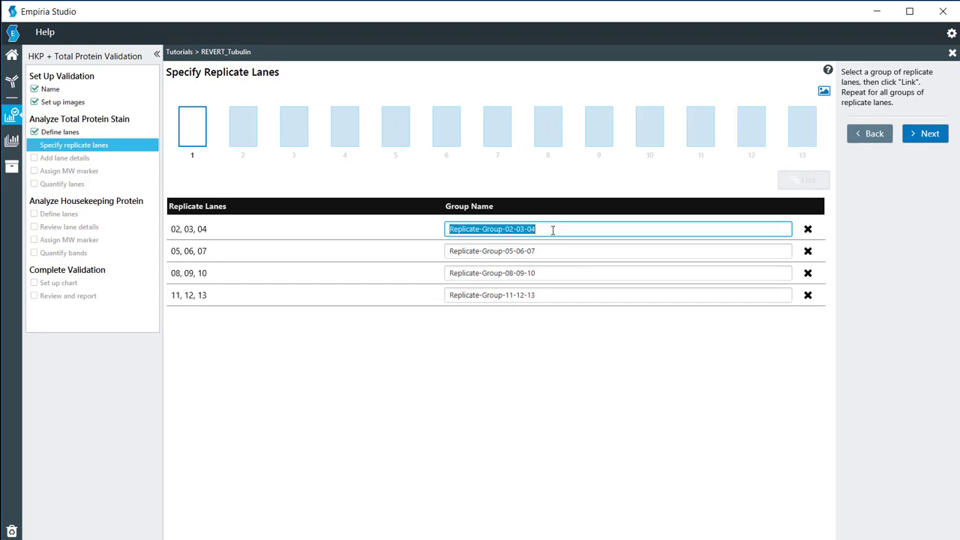
text(A)
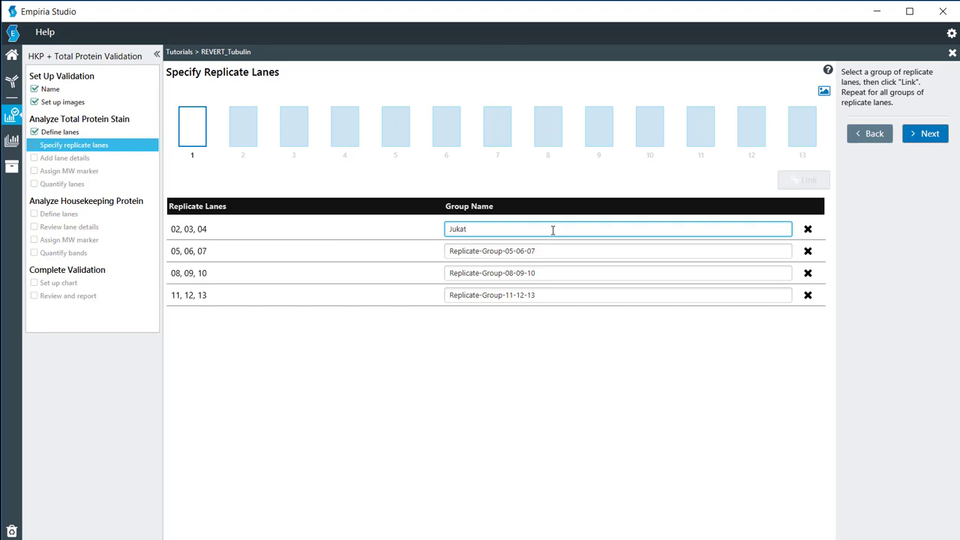
text(ukat lys)
key(BackSpace)
text(ate - untreated)
Name the replicate group of lanes 05, 06, 07 "Jukat lysate - etoposide", reusing the untreated group's name as the base
drag(553, 230, 441, 234)
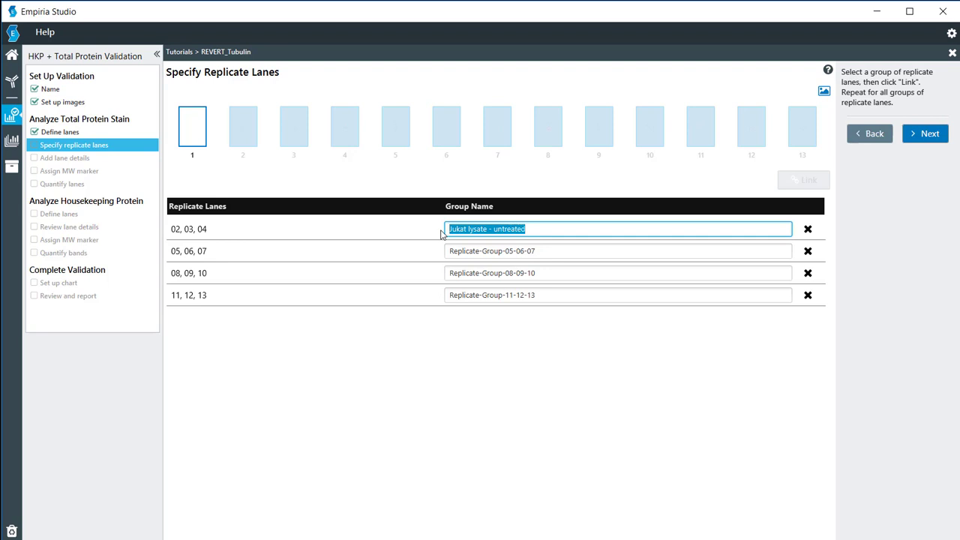
key(ctrl+c)
click(545, 251)
key(ctrl+a)
key(ctrl+v)
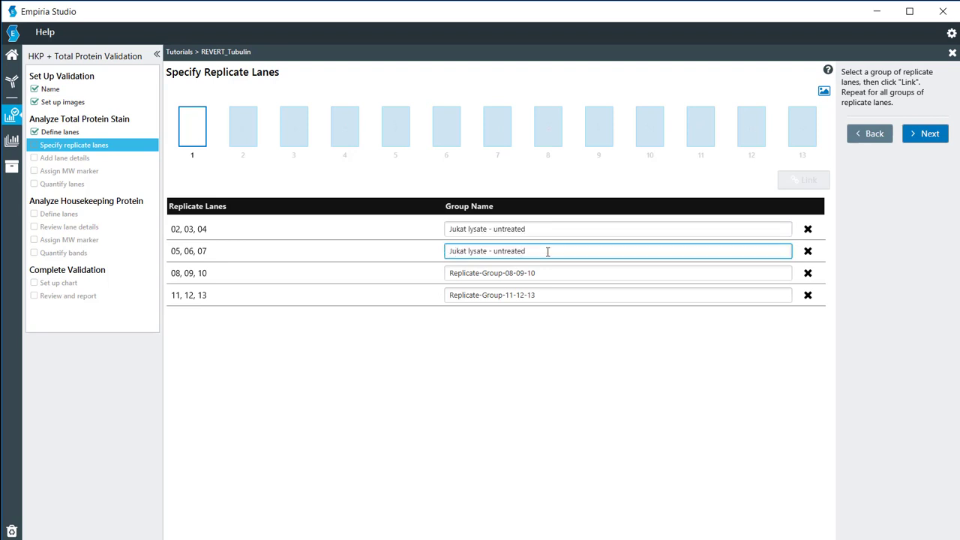
key(BackSpace)
key(BackSpace)
key(BackSpace)
key(BackSpace)
key(BackSpace)
text(etoposid)
Name the replicate groups of lanes 08–10 and 11–13 "Jukat lysate - etoposide" and continue to the lane details
drag(549, 252, 422, 252)
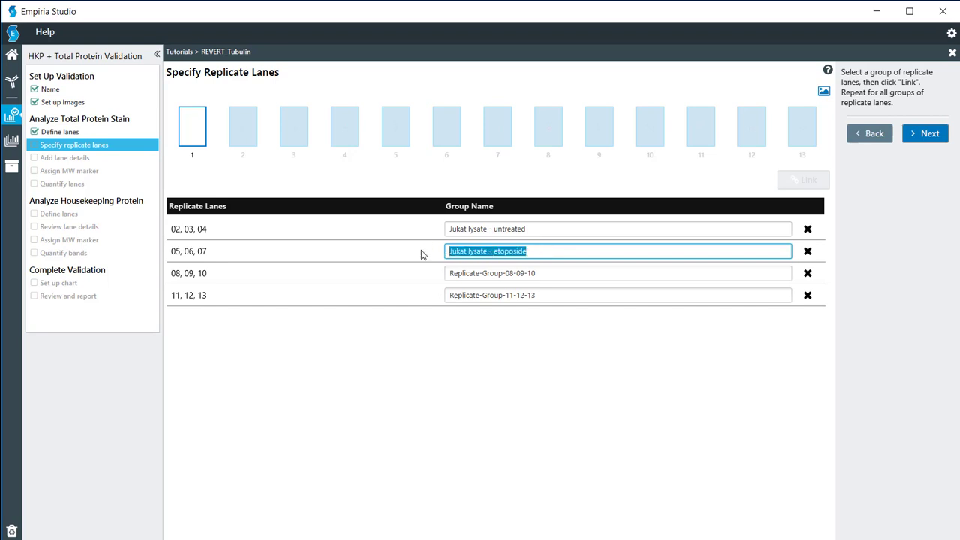
click(564, 272)
key(ctrl+v)
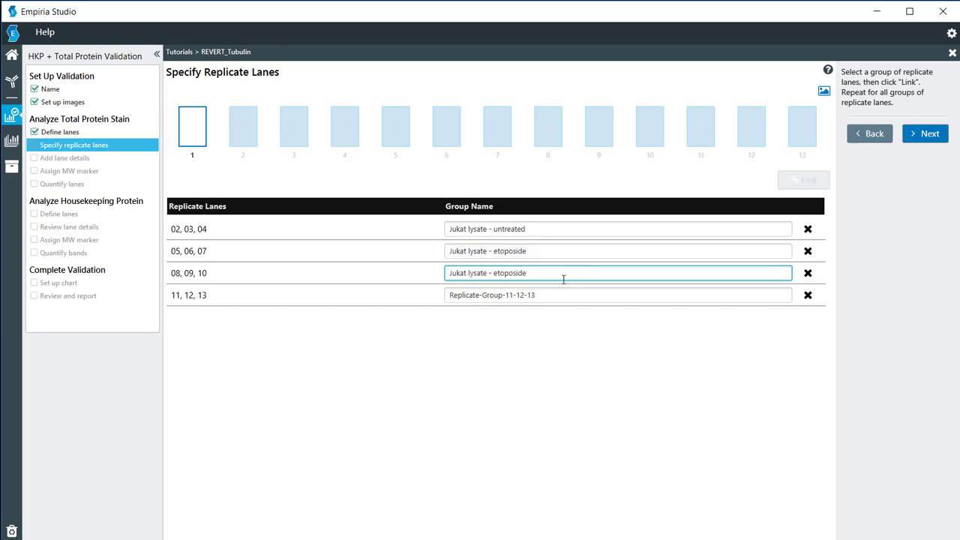
click(561, 293)
key(ctrl+v)
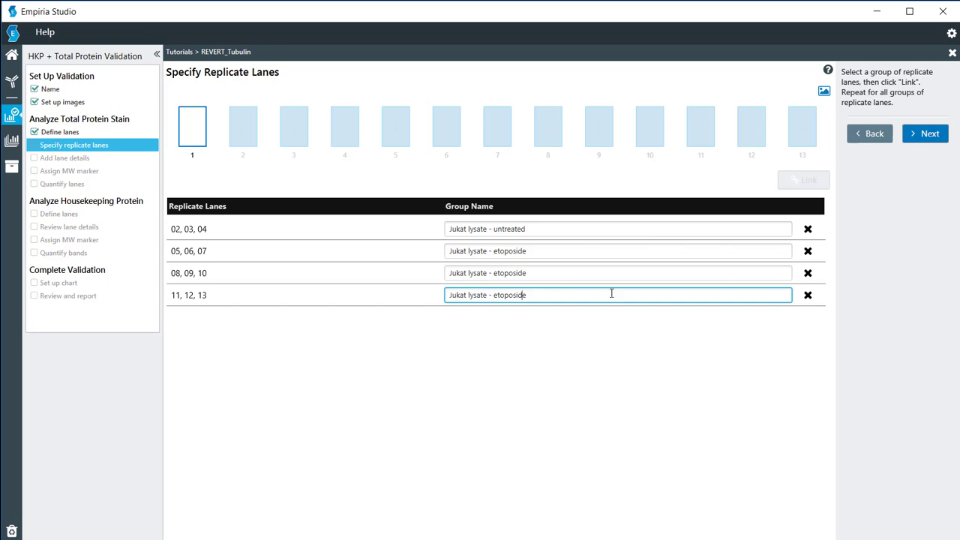
click(915, 133)
Set lane 01's type to MW Marker and choose Treatment as the sample variable
click(450, 345)
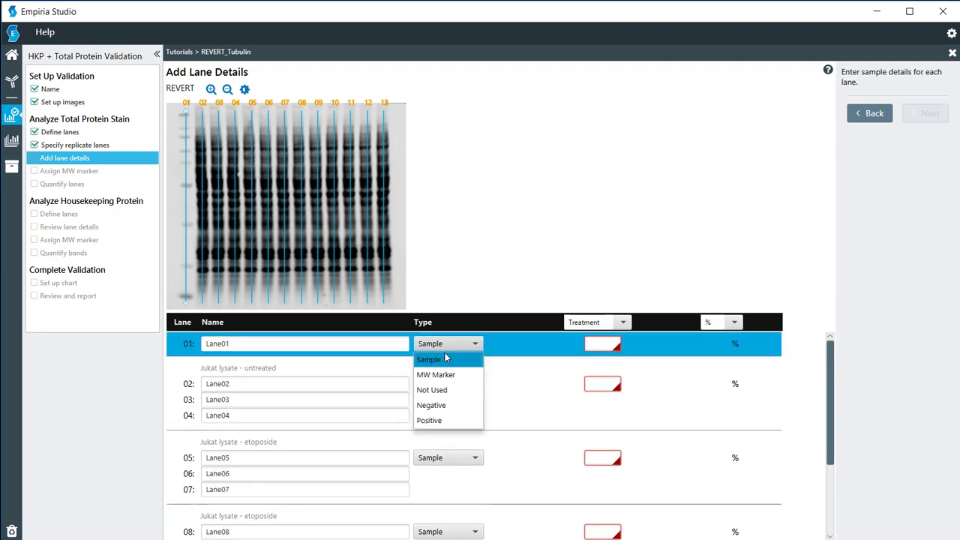
click(443, 373)
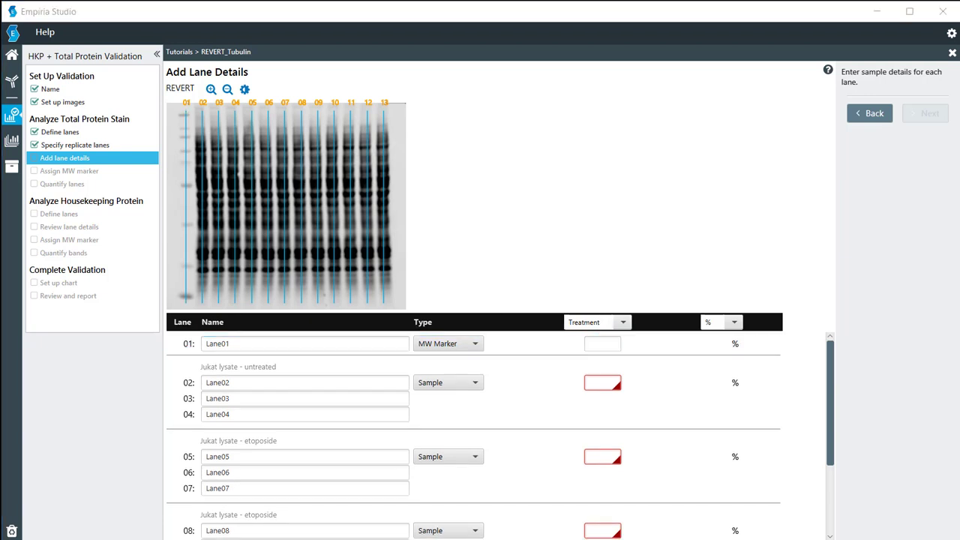
click(625, 324)
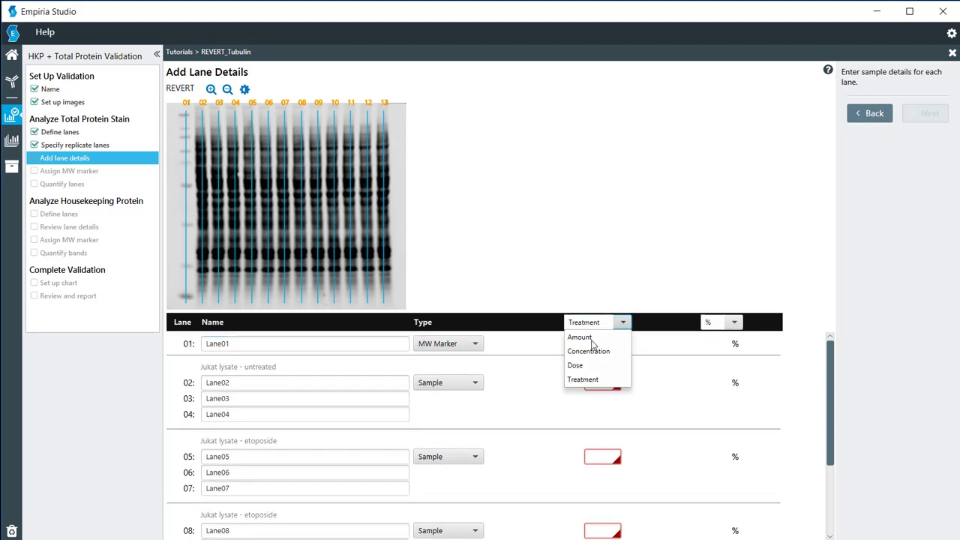
click(588, 380)
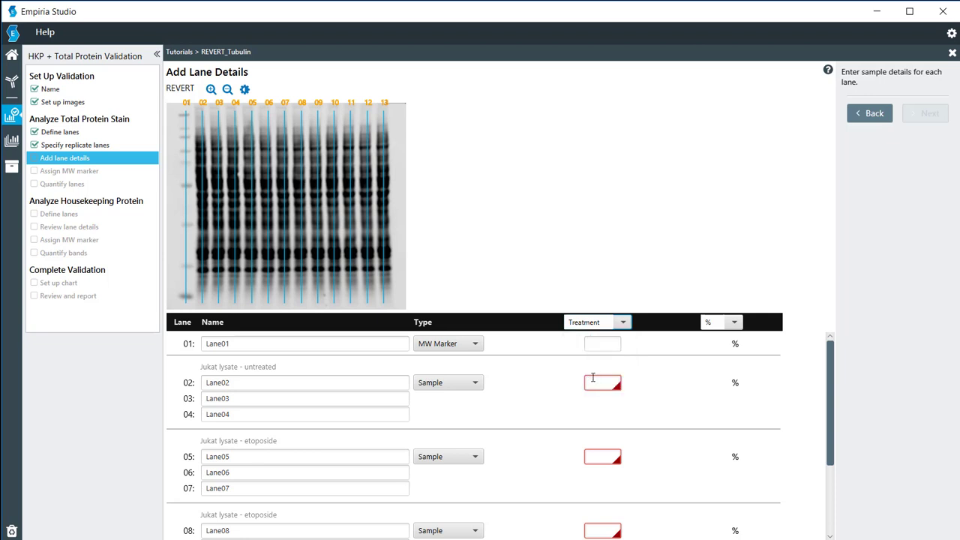
Set the treatment to 0 % for lanes 02–04 and 33 % for lanes 05–07
click(597, 382)
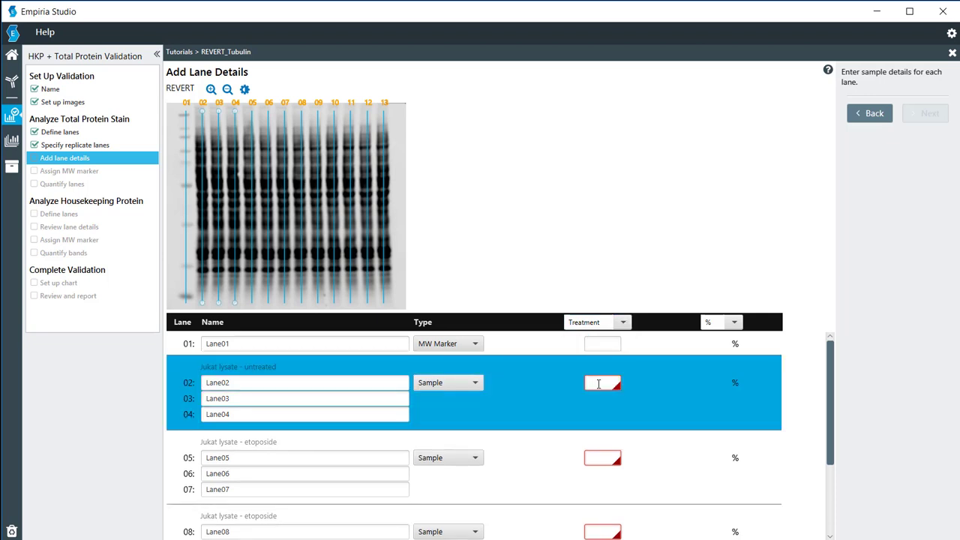
text(0)
click(597, 456)
text(33)
scroll(609, 461, down, 2)
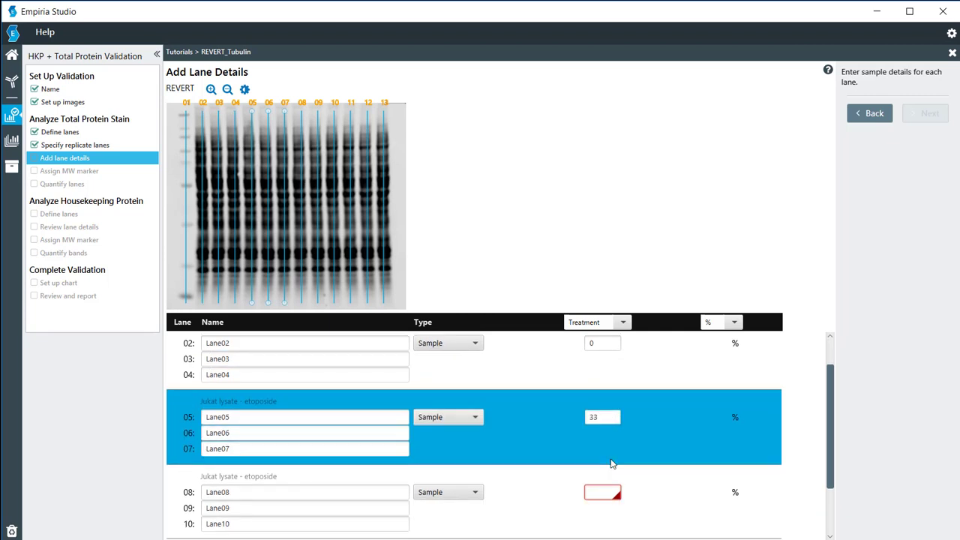
Set the treatment to 66 % for lanes 08–10 and 100 % for lanes 11–13, and continue to marker assignment
click(608, 445)
text(66)
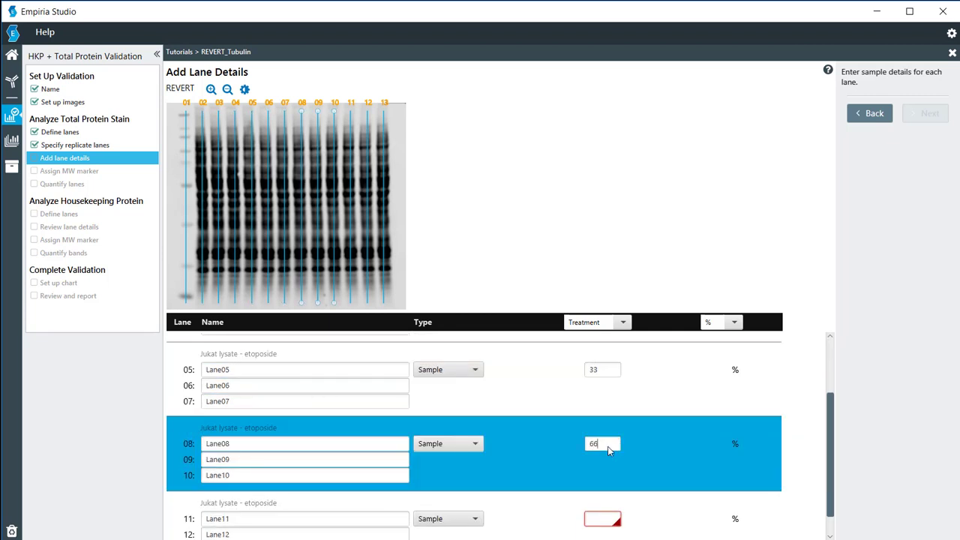
scroll(607, 446, down, 1)
click(602, 493)
text(1)
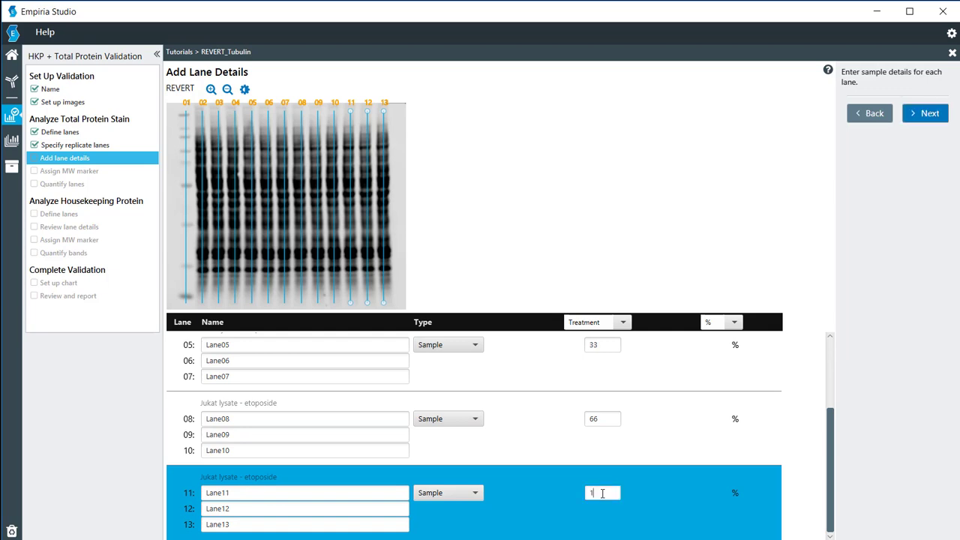
text(00)
click(924, 114)
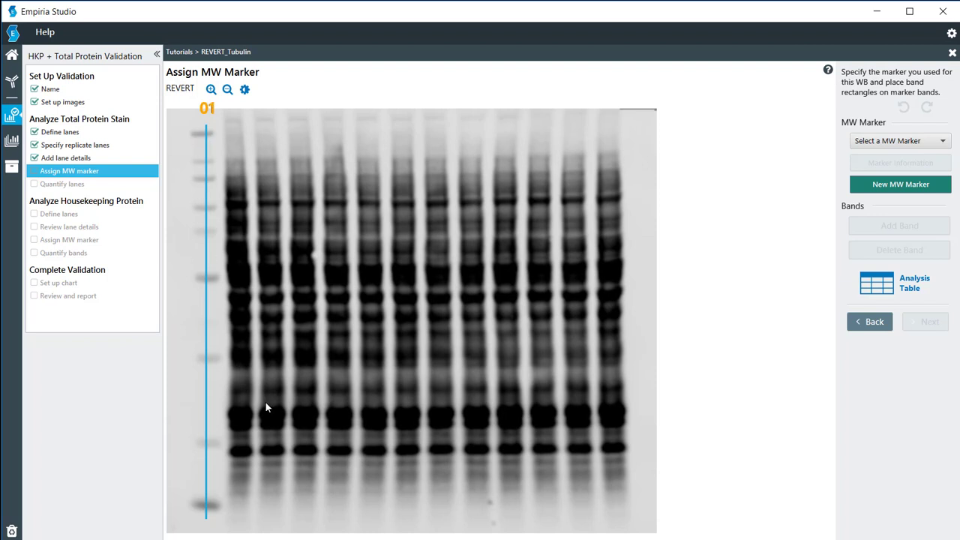
Assign the Chameleon Duo 700 marker to the REVERT image and place band rectangles on lane 01's four uppermost marker bands
click(914, 143)
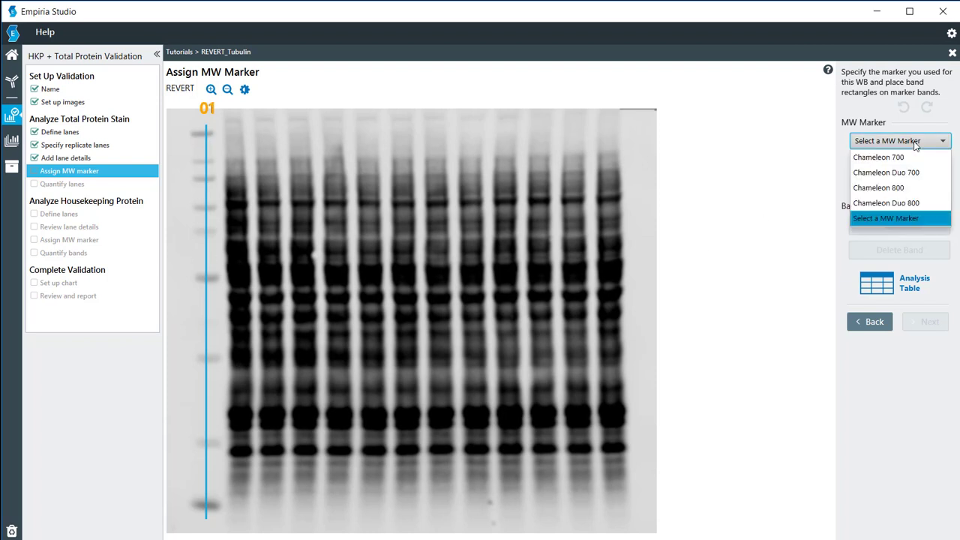
click(888, 172)
click(887, 233)
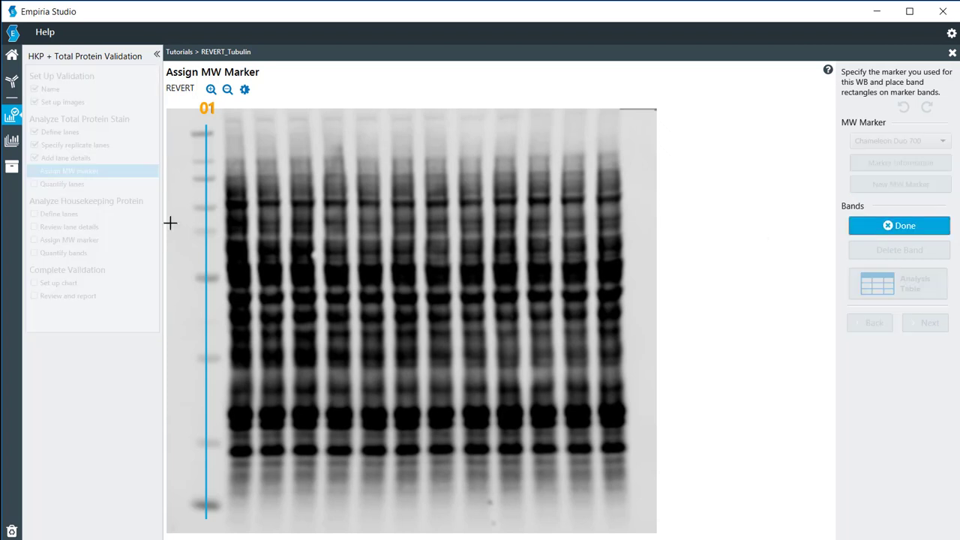
click(200, 133)
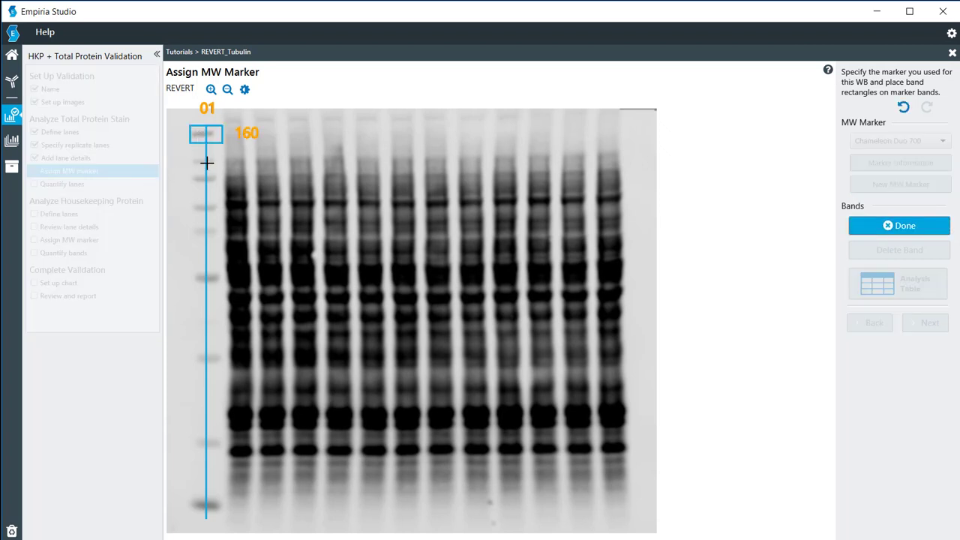
click(204, 162)
click(204, 179)
click(204, 207)
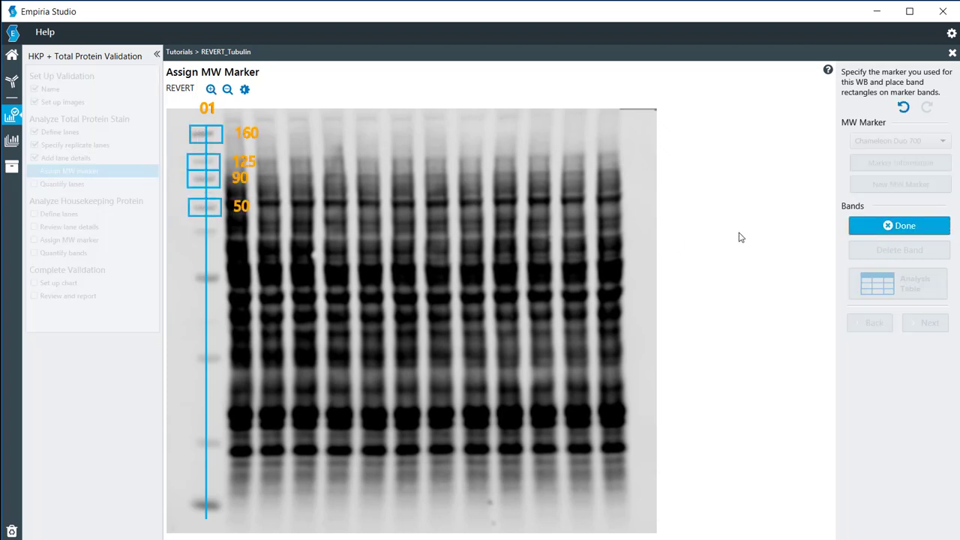
click(900, 227)
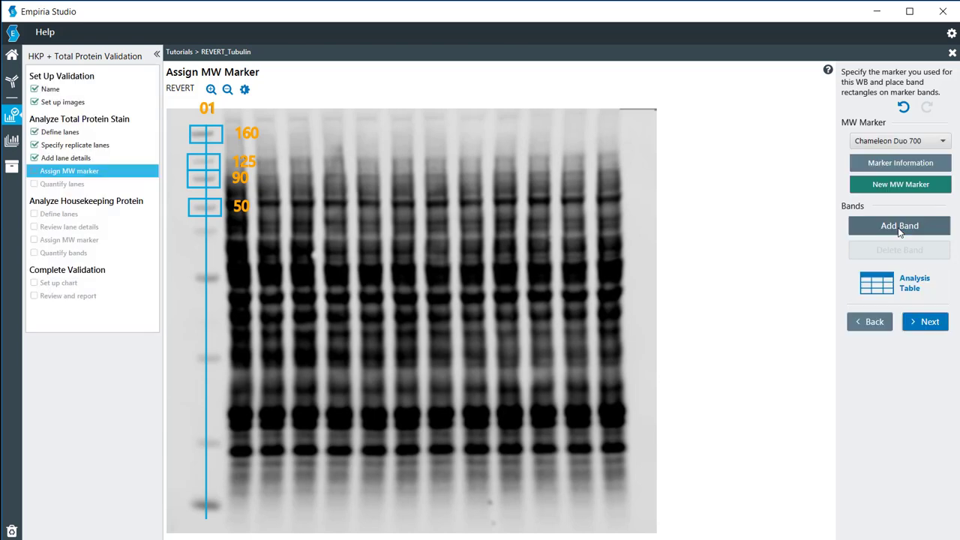
click(924, 321)
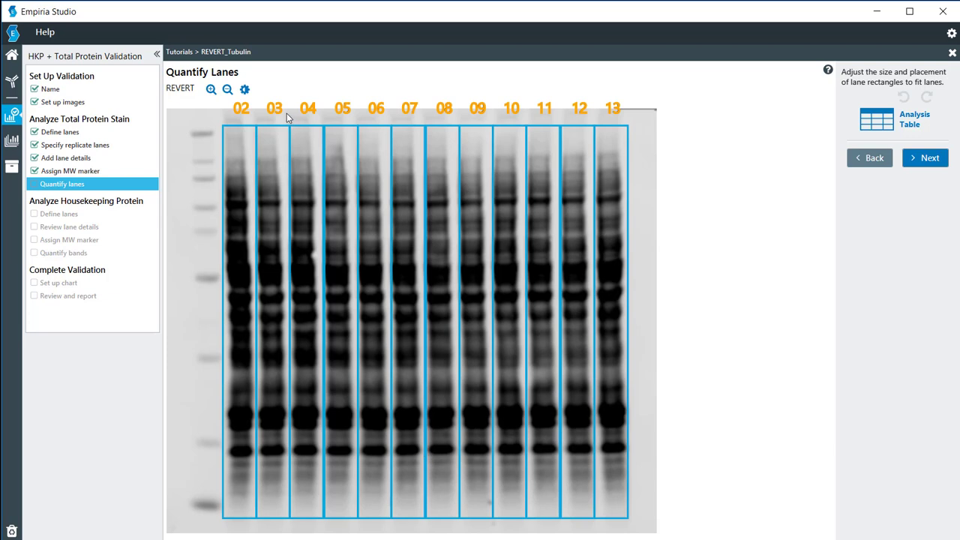
Accept the REVERT lane rectangles, and align the Tubulin lanes by moving the boundary's left edge inward and right edge slightly outward
click(926, 158)
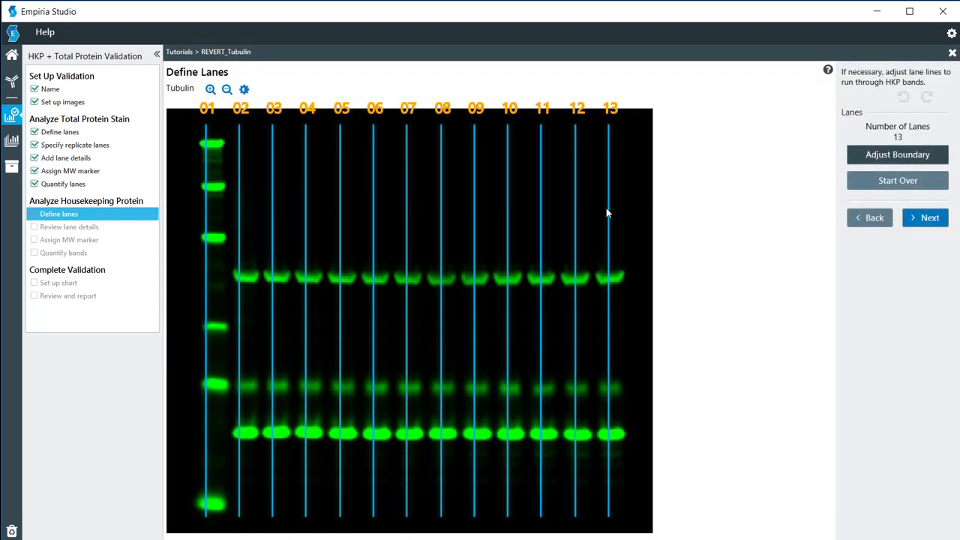
click(885, 157)
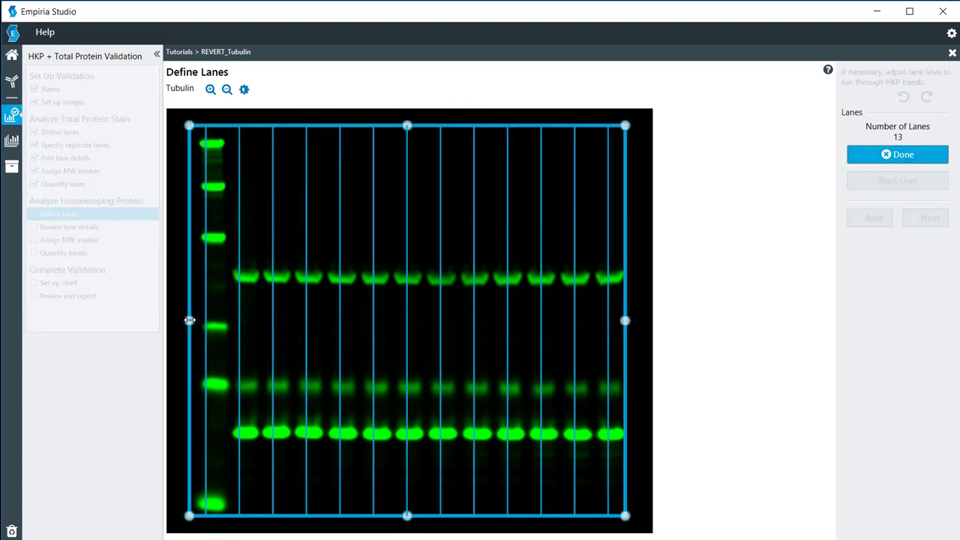
drag(189, 320, 197, 320)
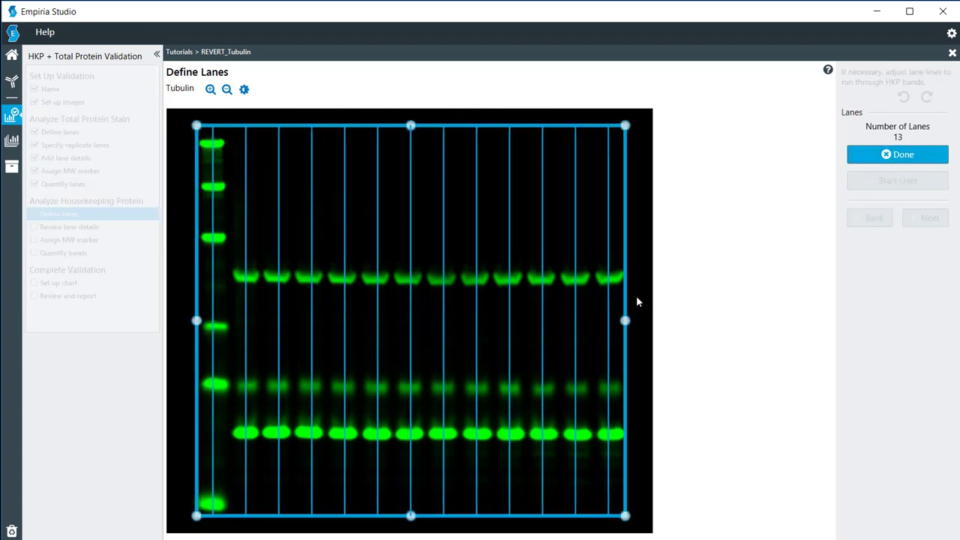
drag(627, 323, 631, 322)
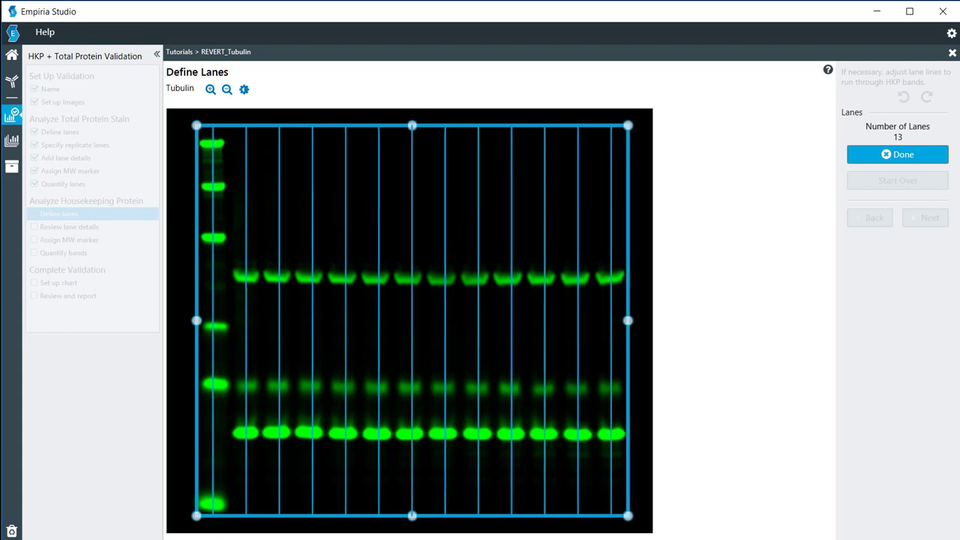
click(902, 155)
click(911, 222)
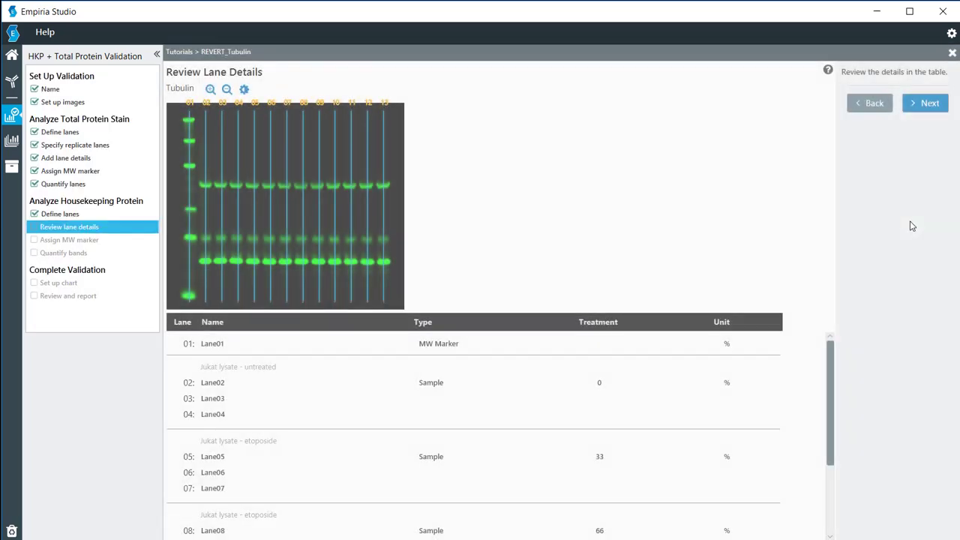
Review the sample types and treatment values in the Tubulin lane details table and continue to marker assignment
scroll(435, 409, down, 1)
scroll(429, 405, down, 2)
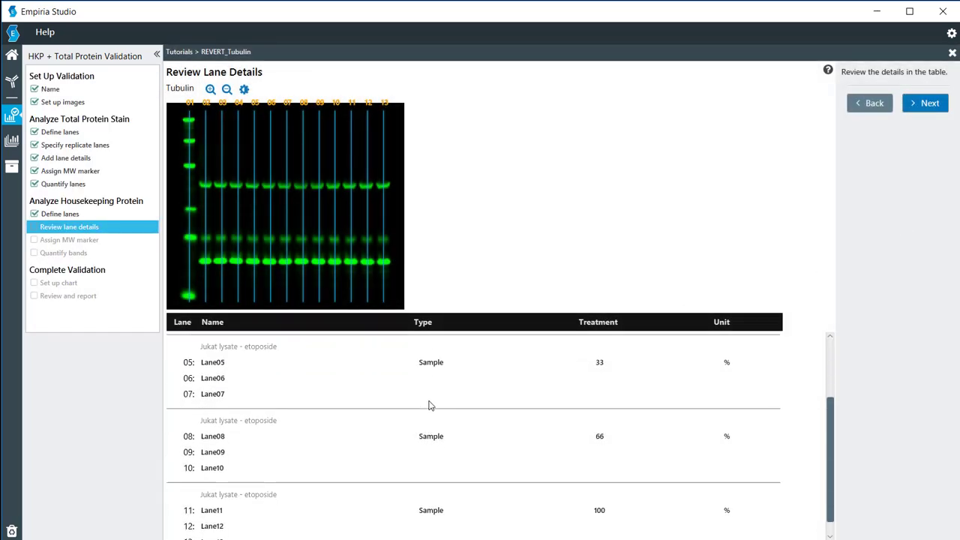
scroll(430, 405, up, 3)
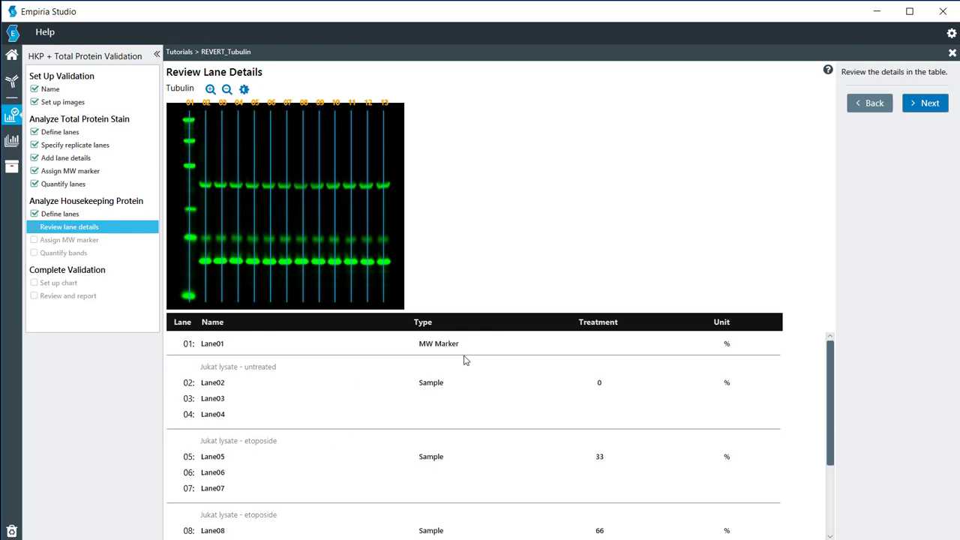
click(922, 106)
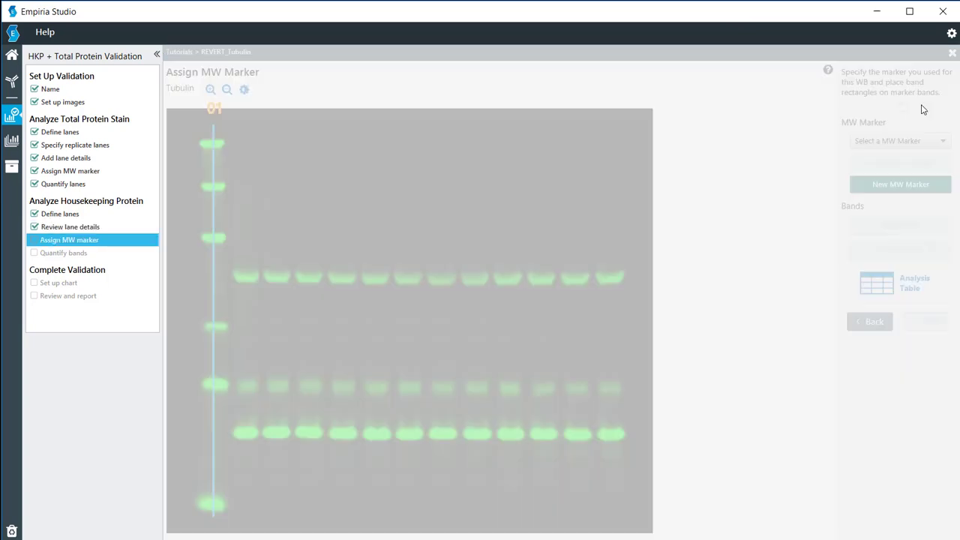
Assign the Chameleon Duo 800 marker to the Tubulin image and place band rectangles on all six marker bands in lane 01
click(873, 143)
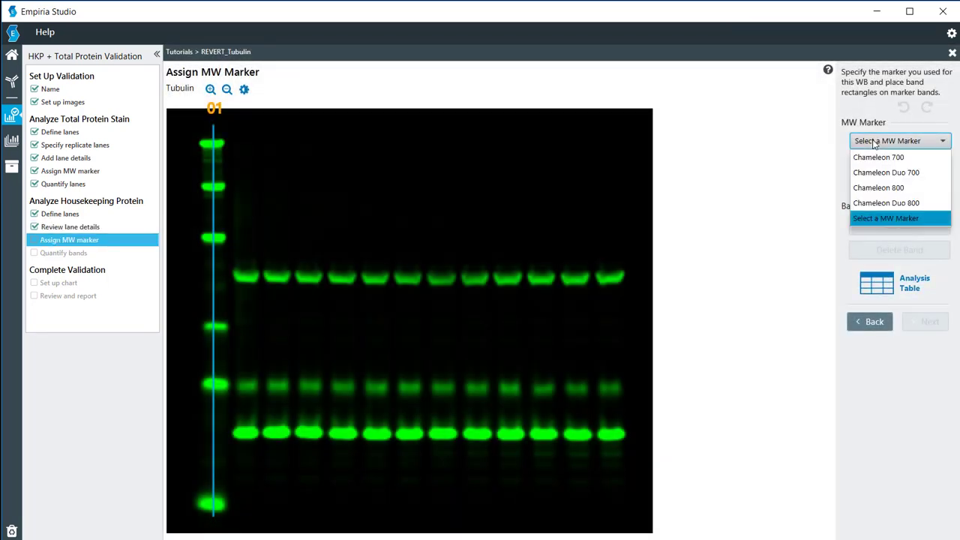
click(870, 202)
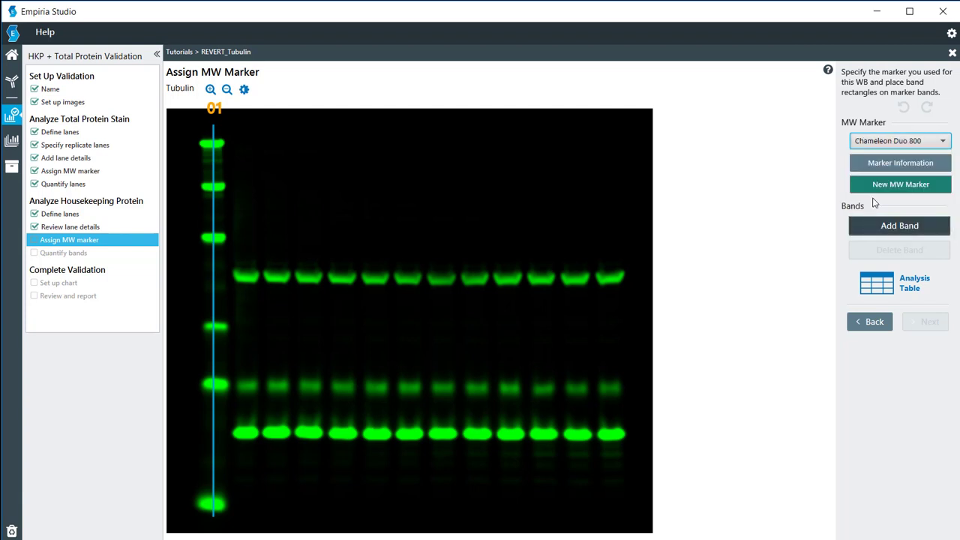
click(873, 227)
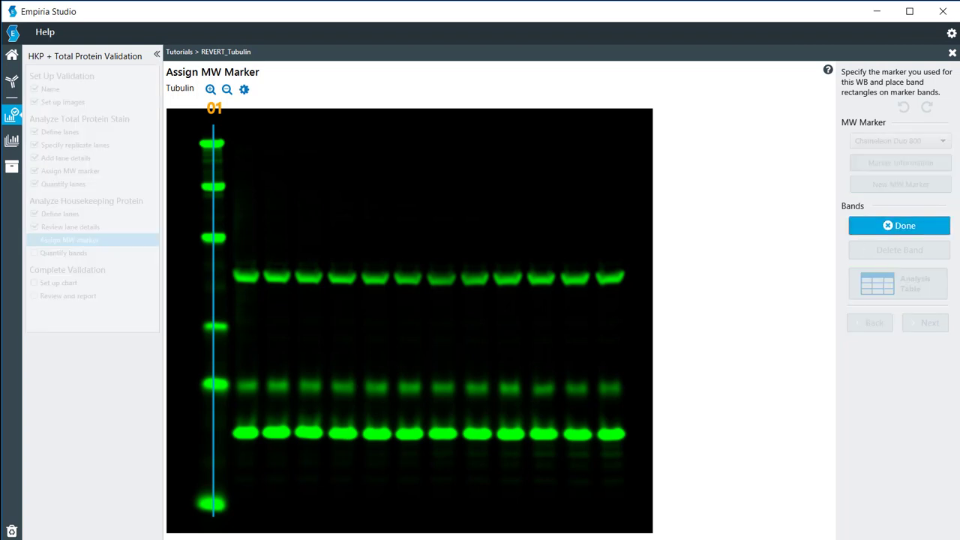
click(212, 142)
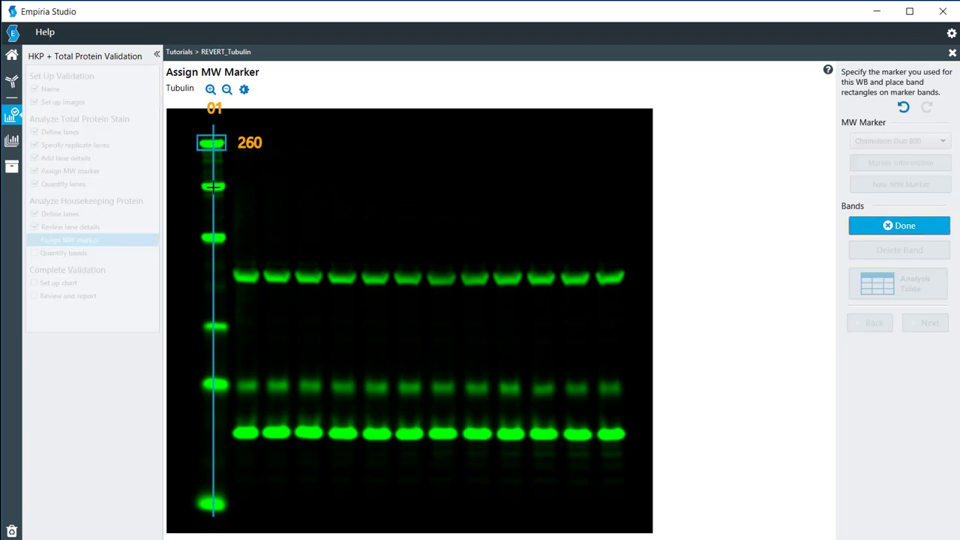
click(213, 185)
click(212, 238)
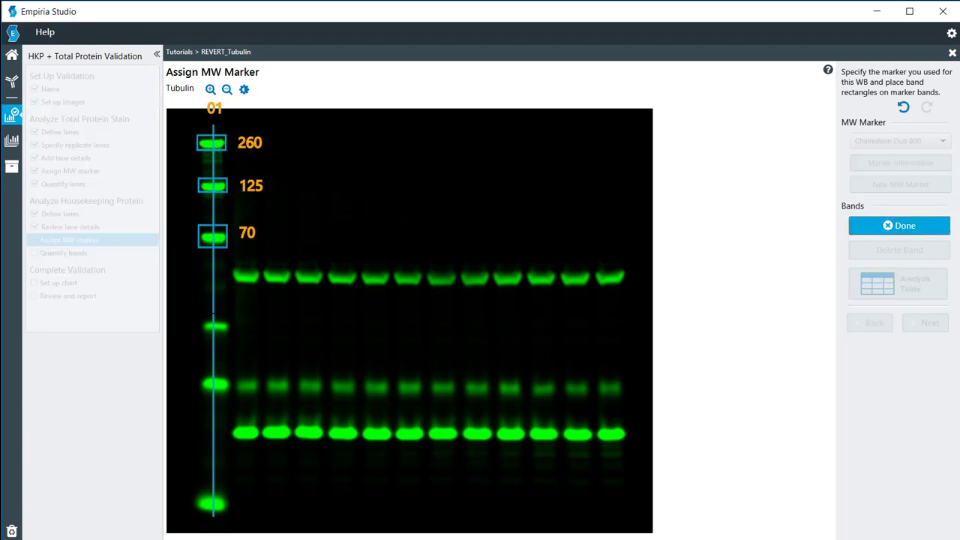
click(220, 327)
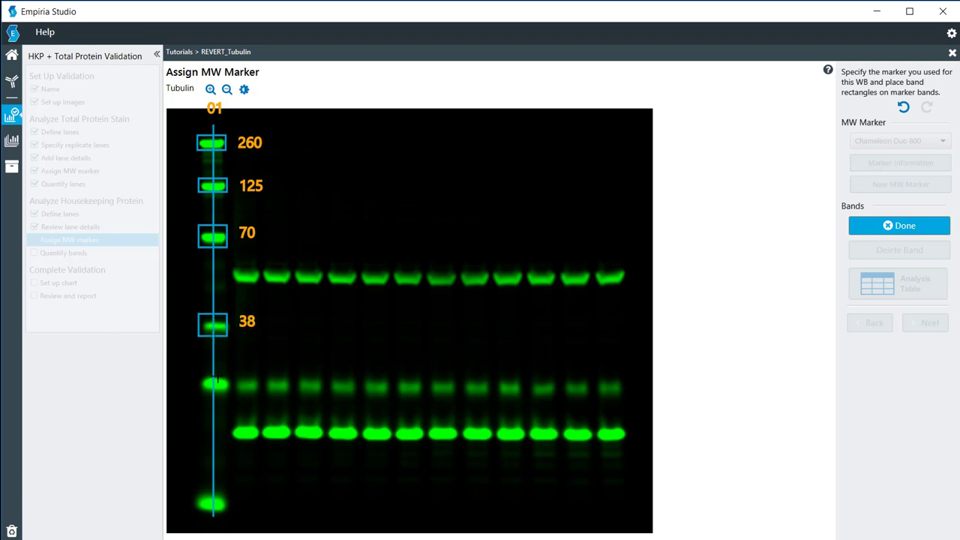
click(213, 384)
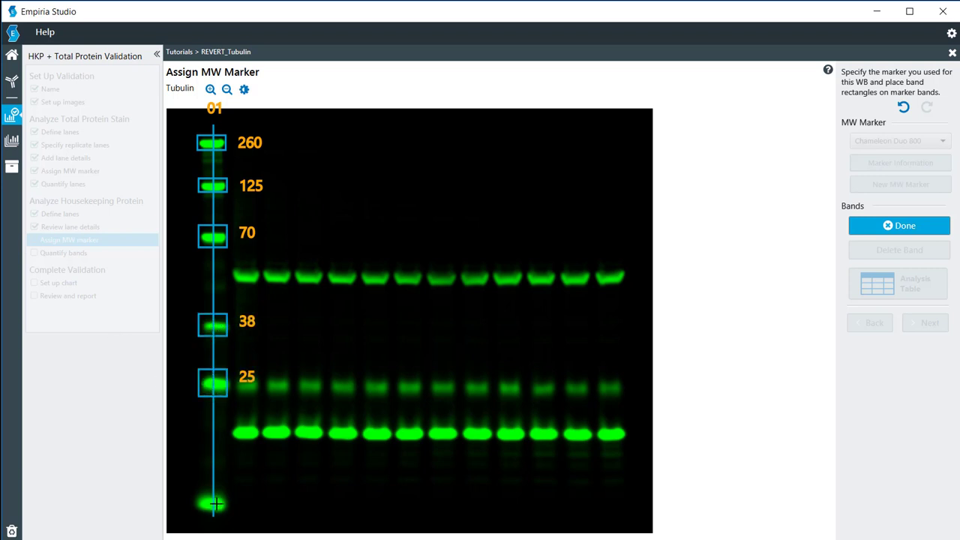
click(214, 500)
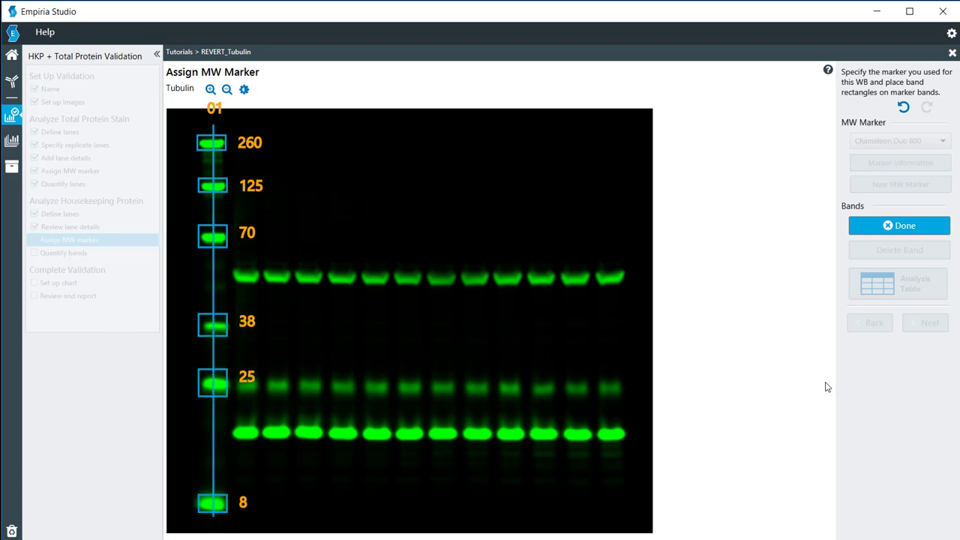
click(885, 229)
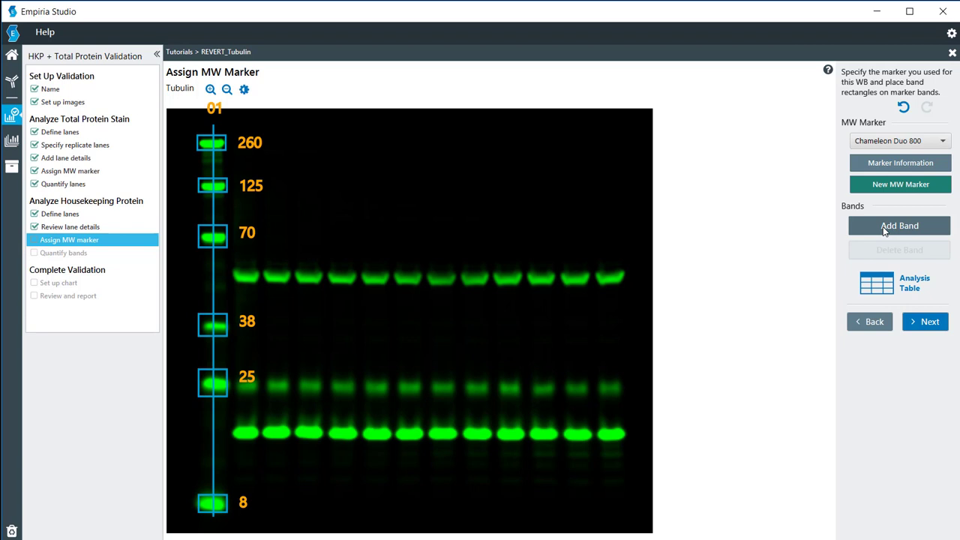
click(884, 229)
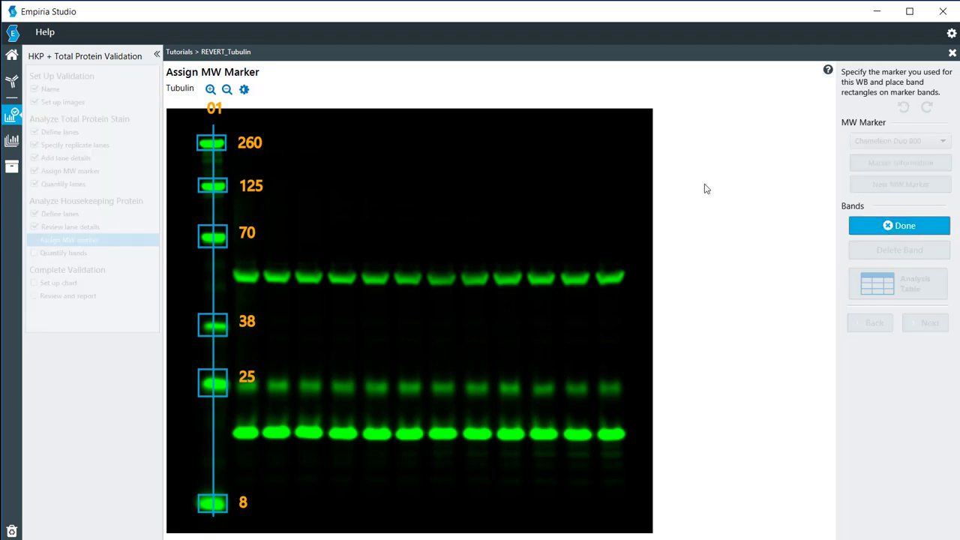
click(899, 226)
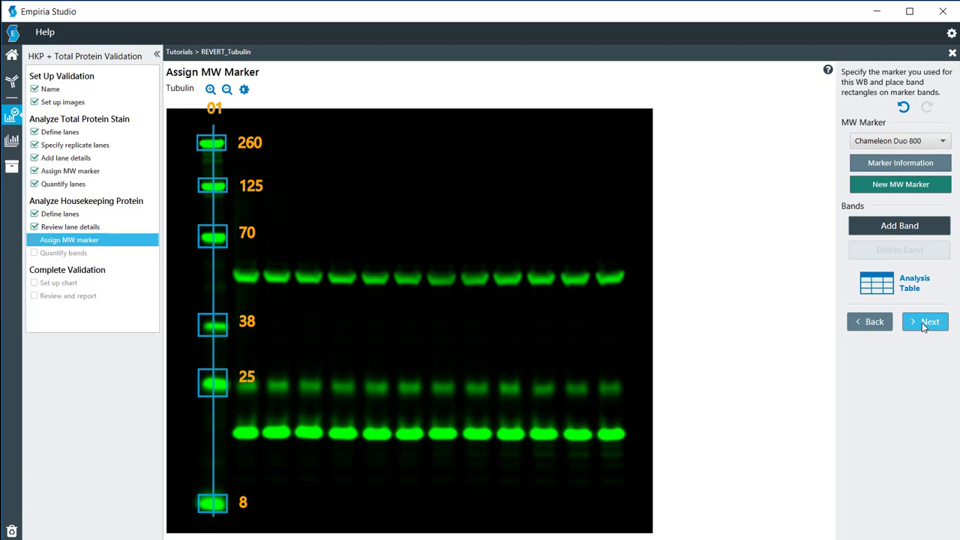
Continue to band quantification, find the uppermost row of Tubulin bands across lanes 02–13, and proceed to chart setup
click(924, 322)
click(879, 151)
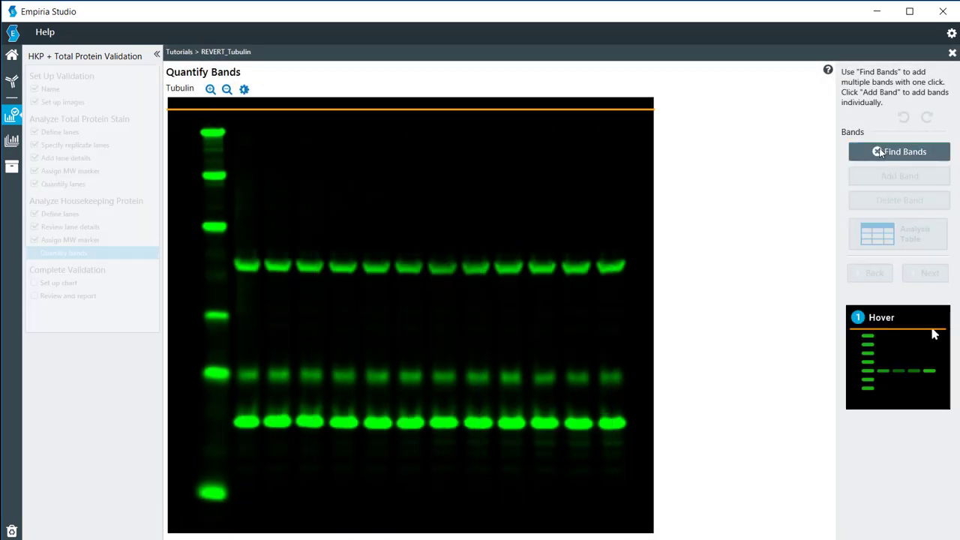
click(442, 270)
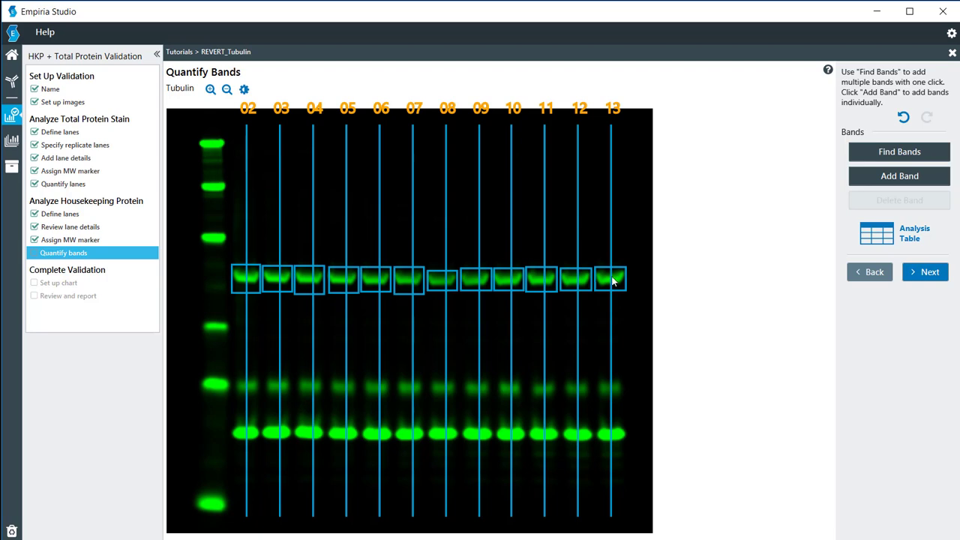
click(928, 273)
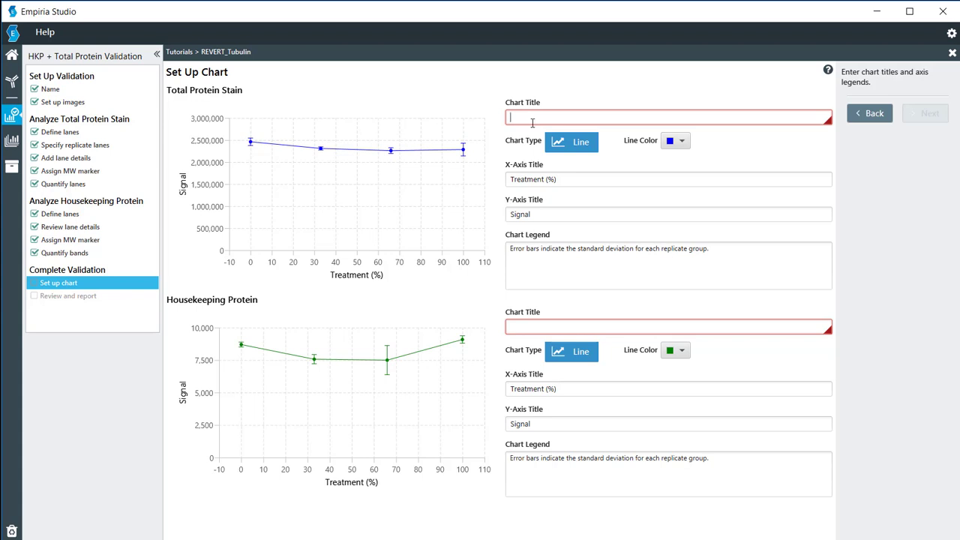
Title the total protein stain chart REVERT and the housekeeping protein chart Tubulin
text(REvert)
key(BackSpace)
key(BackSpace)
key(BackSpace)
key(BackSpace)
text(VERT)
click(523, 328)
text(Tubulin)
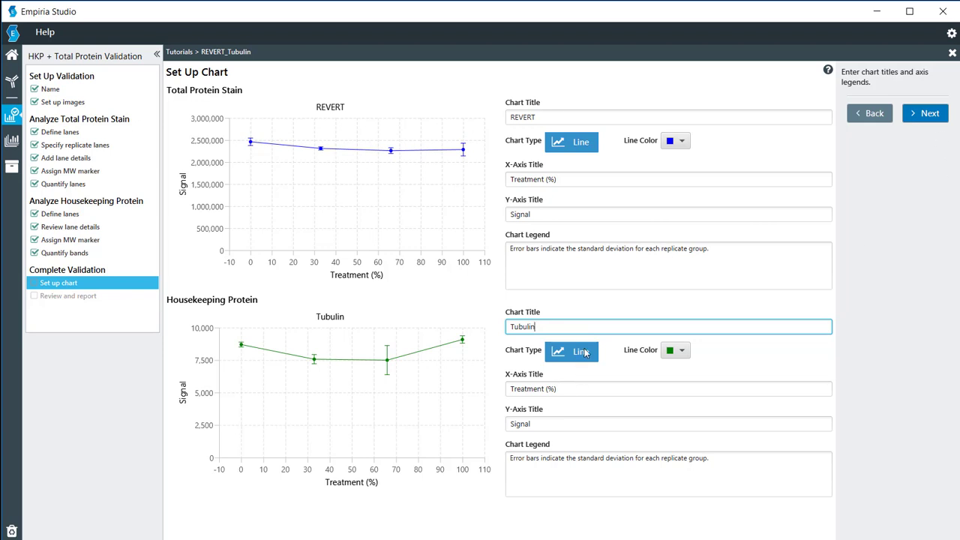
click(683, 351)
drag(582, 390, 496, 389)
drag(545, 424, 510, 424)
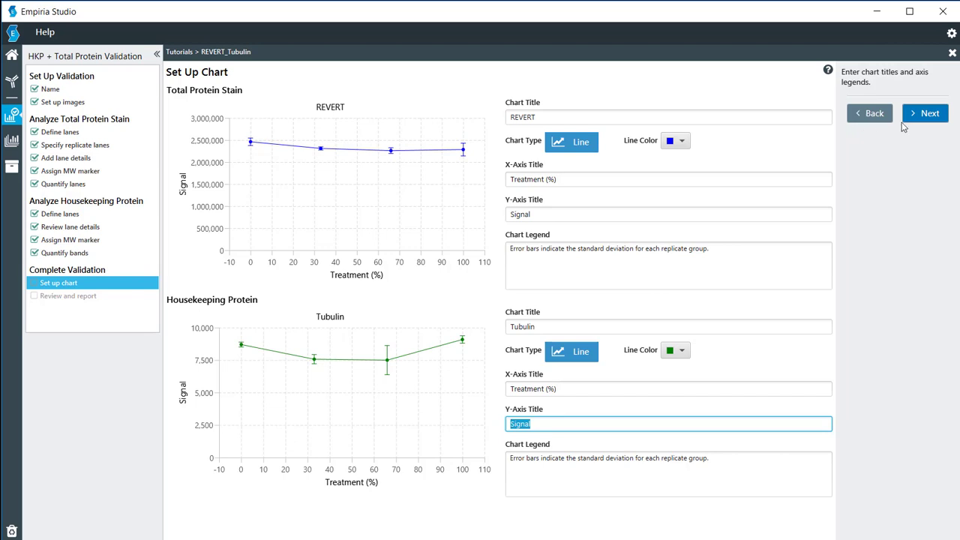
Accept the chart setup and review the validation report's images, analysis tables, MW standards and signal-versus-treatment charts
click(928, 119)
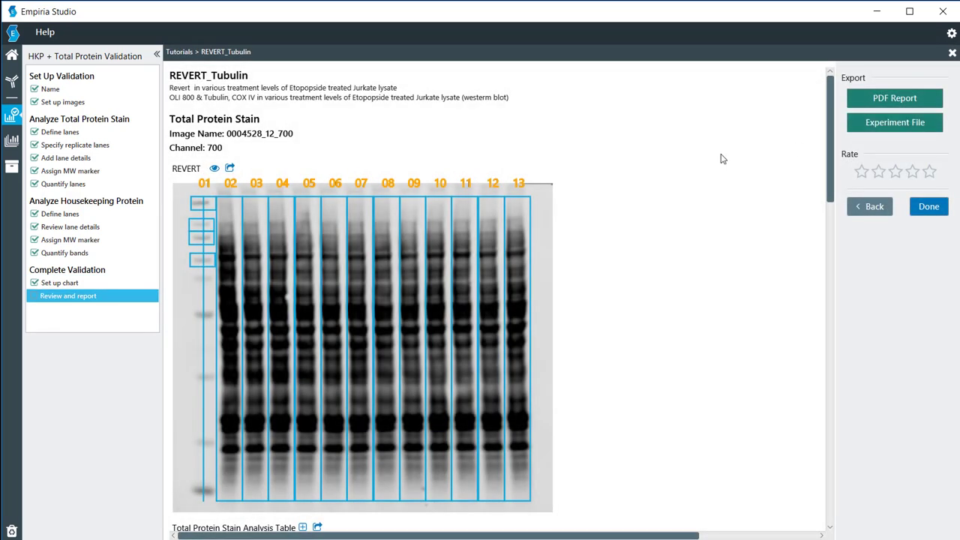
drag(830, 139, 833, 248)
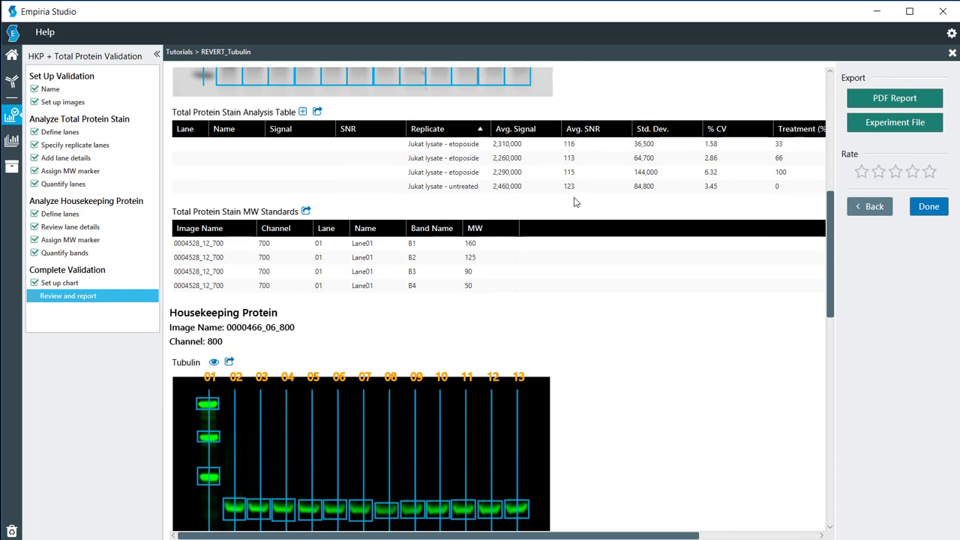
drag(831, 246, 816, 456)
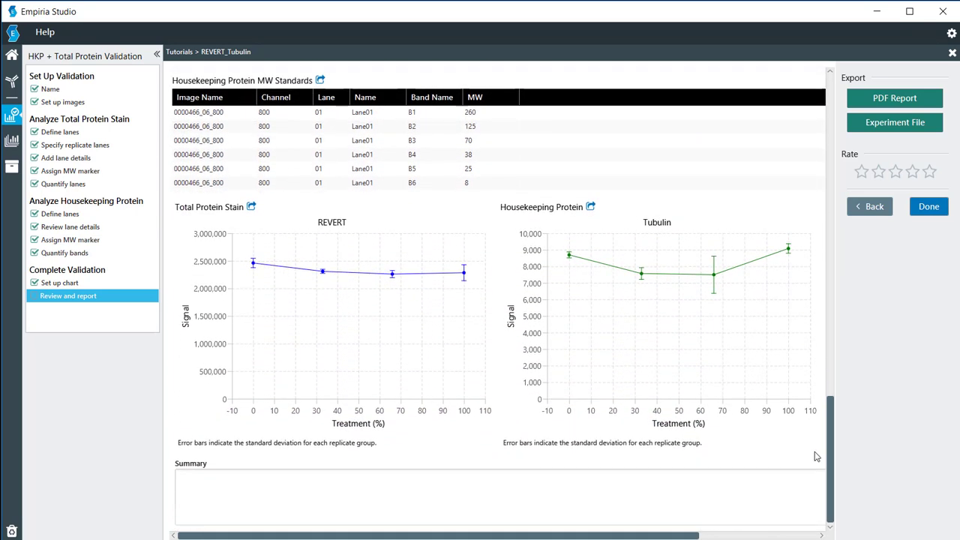